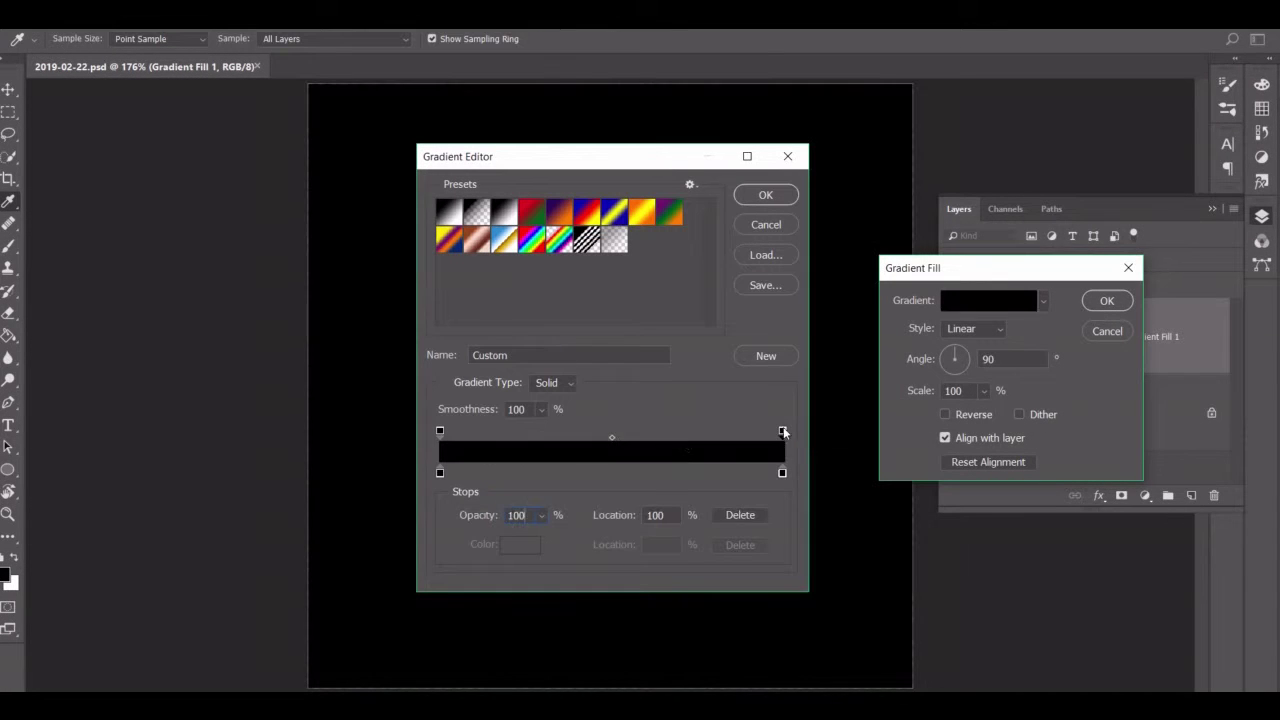
Set the gradient stop colours for a peach, green and orange radial fill
{"action": "left_click", "coordinate": [517, 541]}
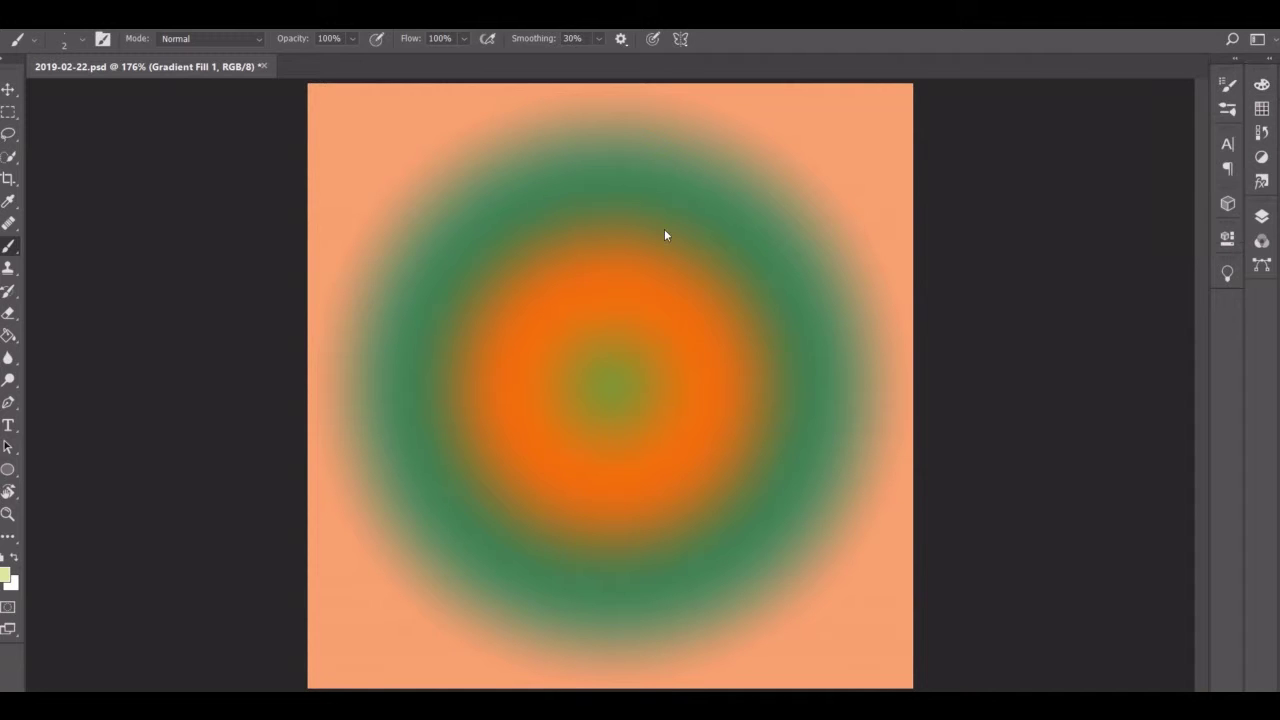
Draw a 150 × 150 px circle at Y 175 px with a light yellow-green outline
{"action": "key", "text": "u"}
{"action": "left_click_drag", "start_coordinate": [520, 301], "coordinate": [707, 471]}
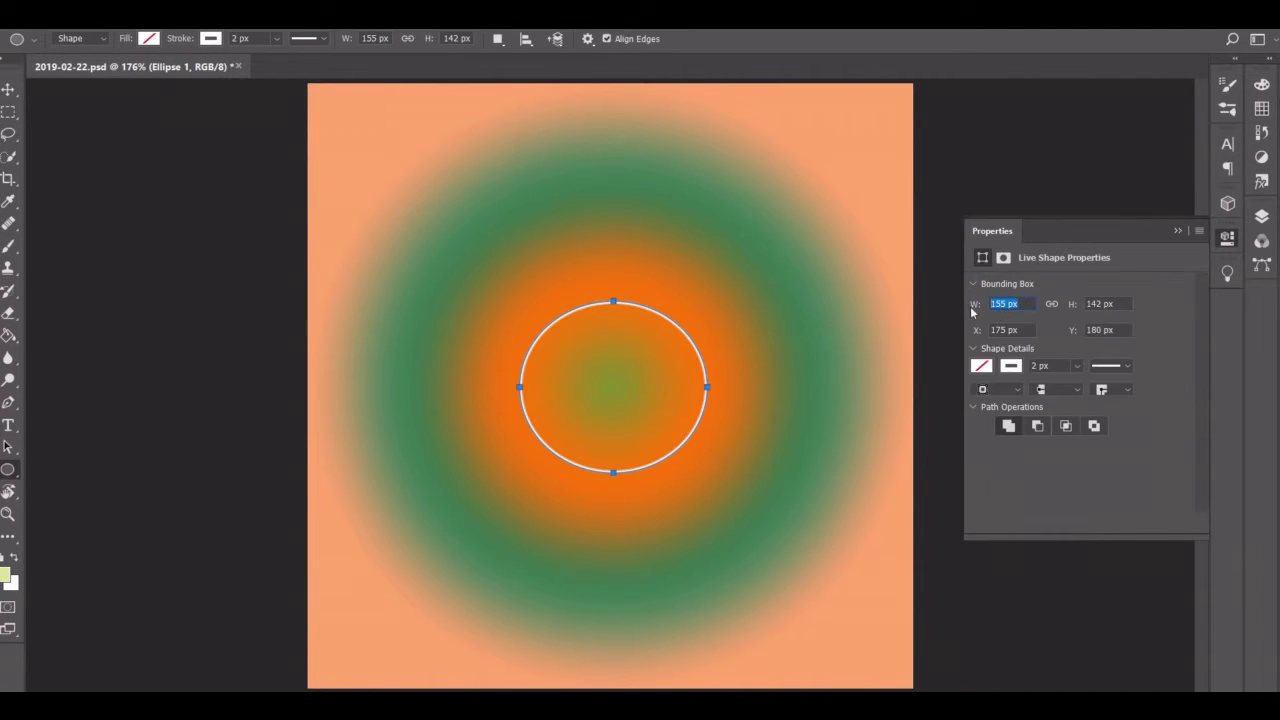
{"action": "type", "text": "150"}
{"action": "key", "text": "Tab"}
{"action": "type", "text": "150"}
{"action": "key", "text": "Tab"}
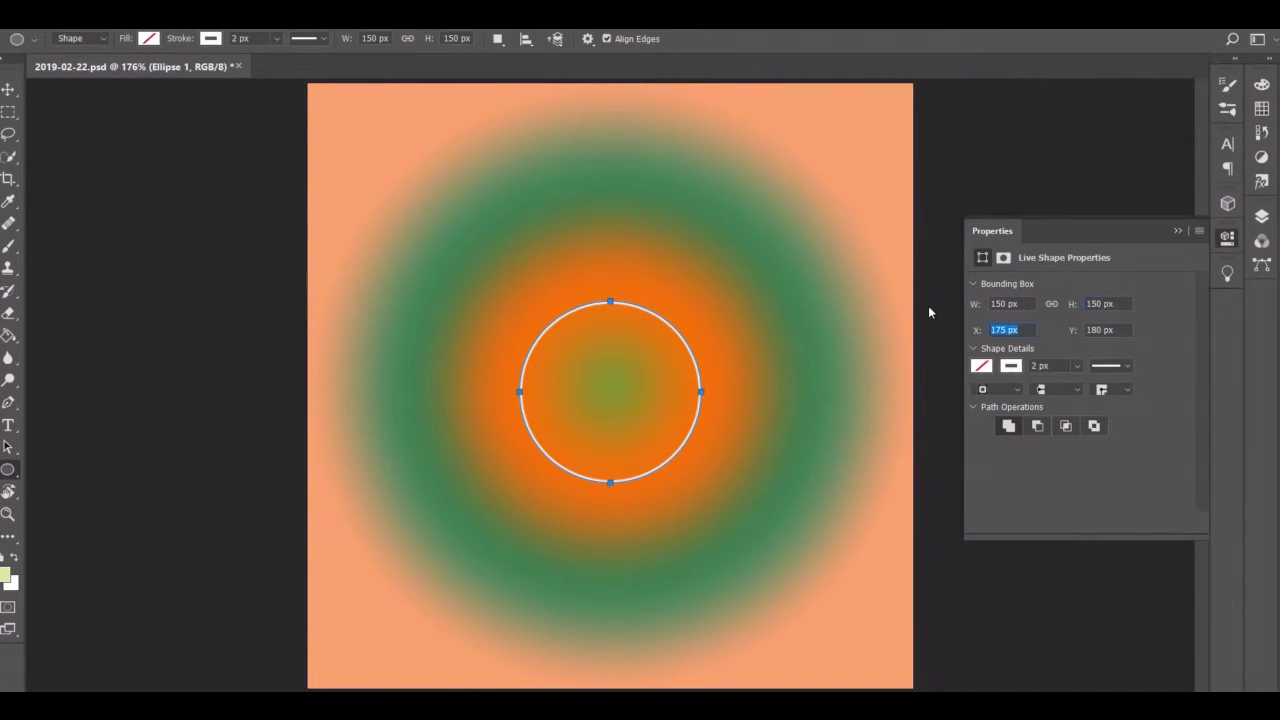
{"action": "key", "text": "Tab"}
{"action": "type", "text": "175"}
{"action": "key", "text": "Tab"}
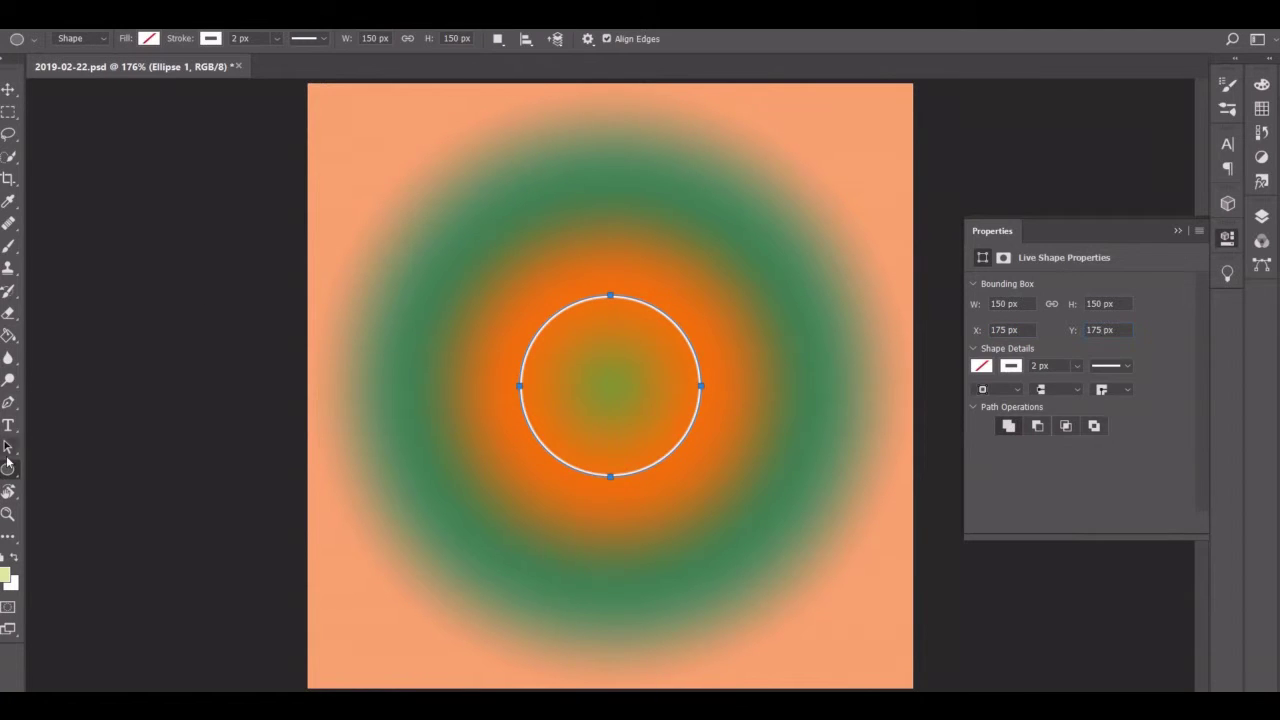
{"action": "left_click", "coordinate": [981, 366]}
{"action": "left_click", "coordinate": [1004, 457]}
{"action": "key", "text": "Escape"}
Draw a 360 × 360 px circle around it, positioned at 70 px
{"action": "left_click_drag", "start_coordinate": [395, 184], "coordinate": [832, 604]}
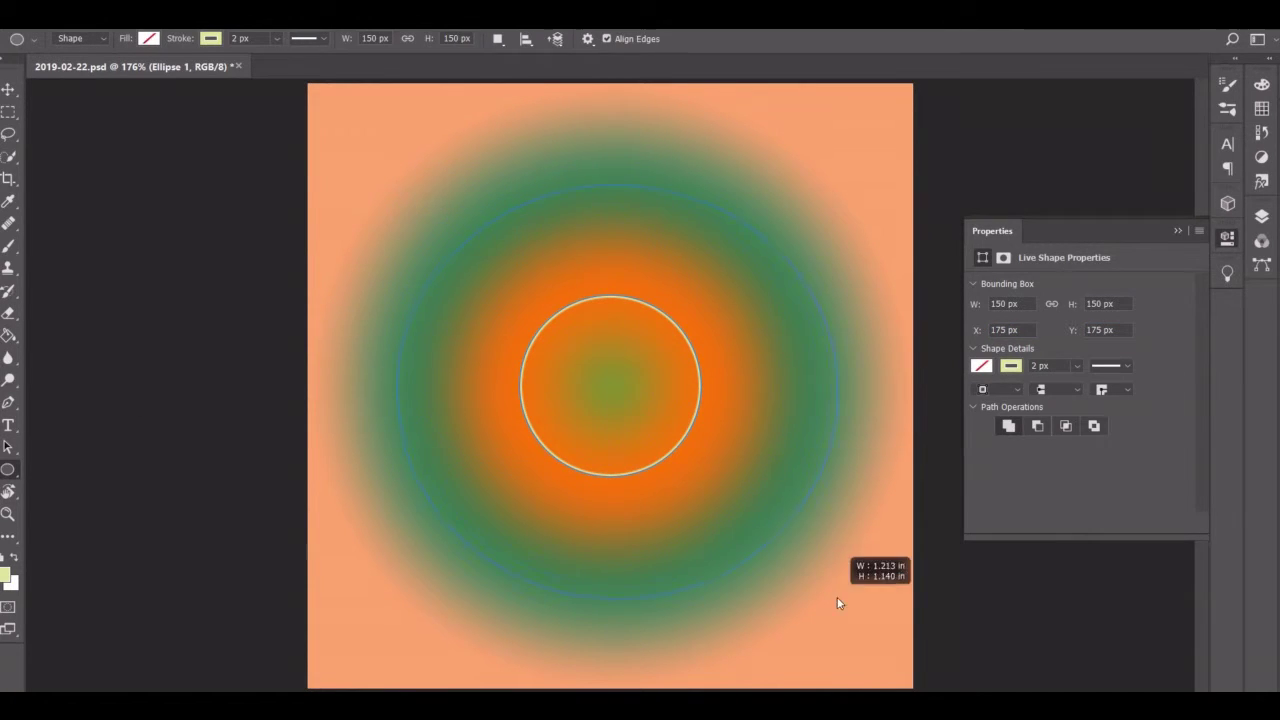
{"action": "left_click", "coordinate": [1004, 303]}
{"action": "type", "text": "360"}
{"action": "key", "text": "Tab"}
{"action": "type", "text": "360"}
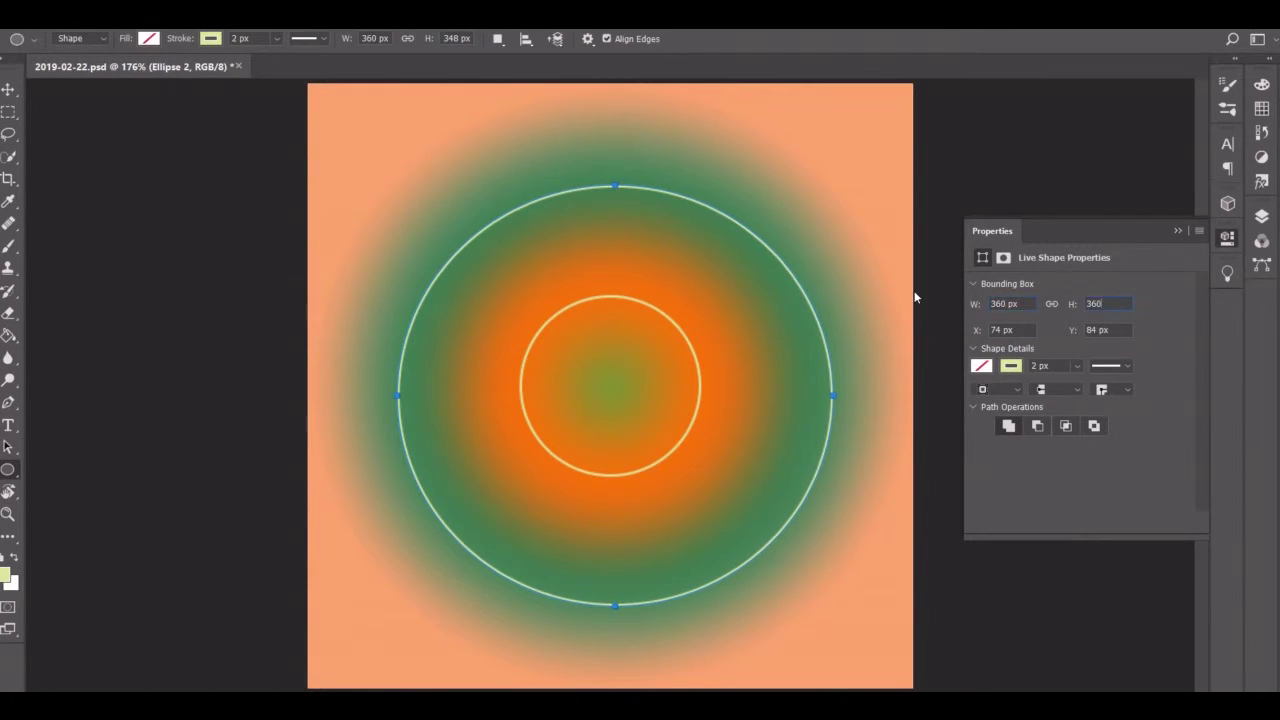
{"action": "key", "text": "Tab"}
{"action": "type", "text": "70"}
{"action": "key", "text": "Tab"}
{"action": "type", "text": "70"}
{"action": "key", "text": "Tab"}
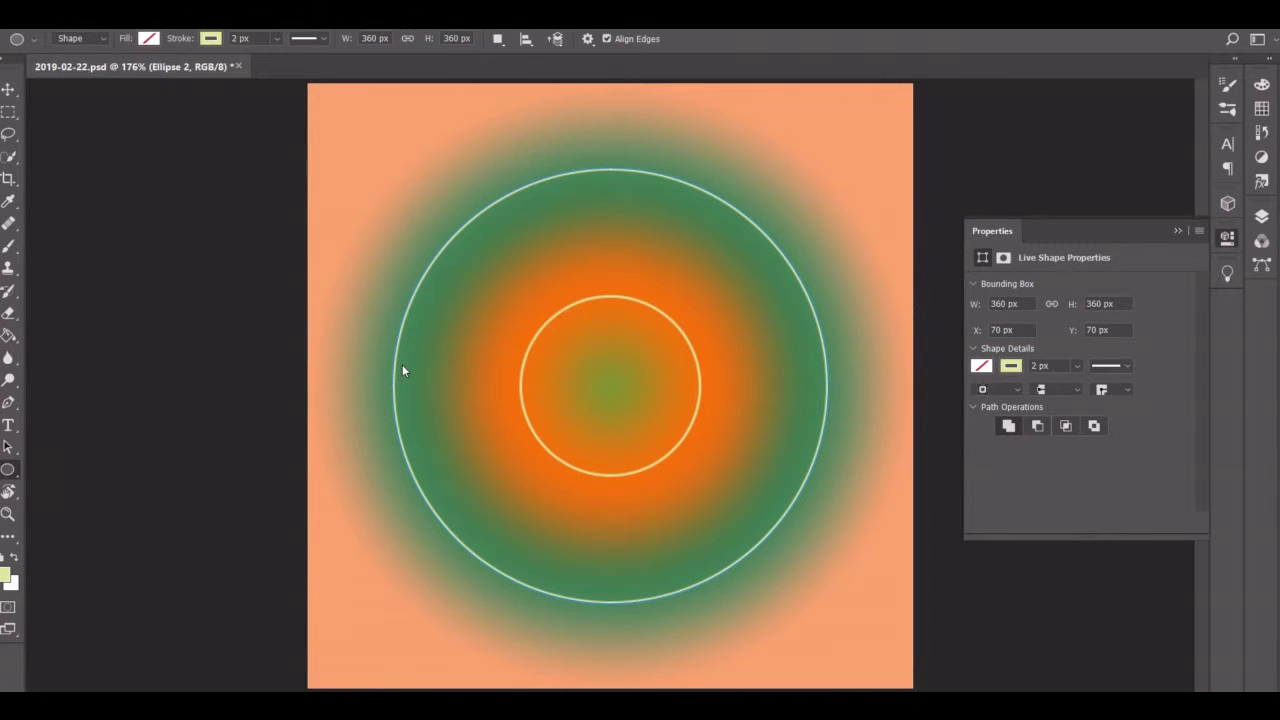
Draw a third, 480 × 480 px circle around the rings
{"action": "left_click_drag", "start_coordinate": [319, 93], "coordinate": [904, 678]}
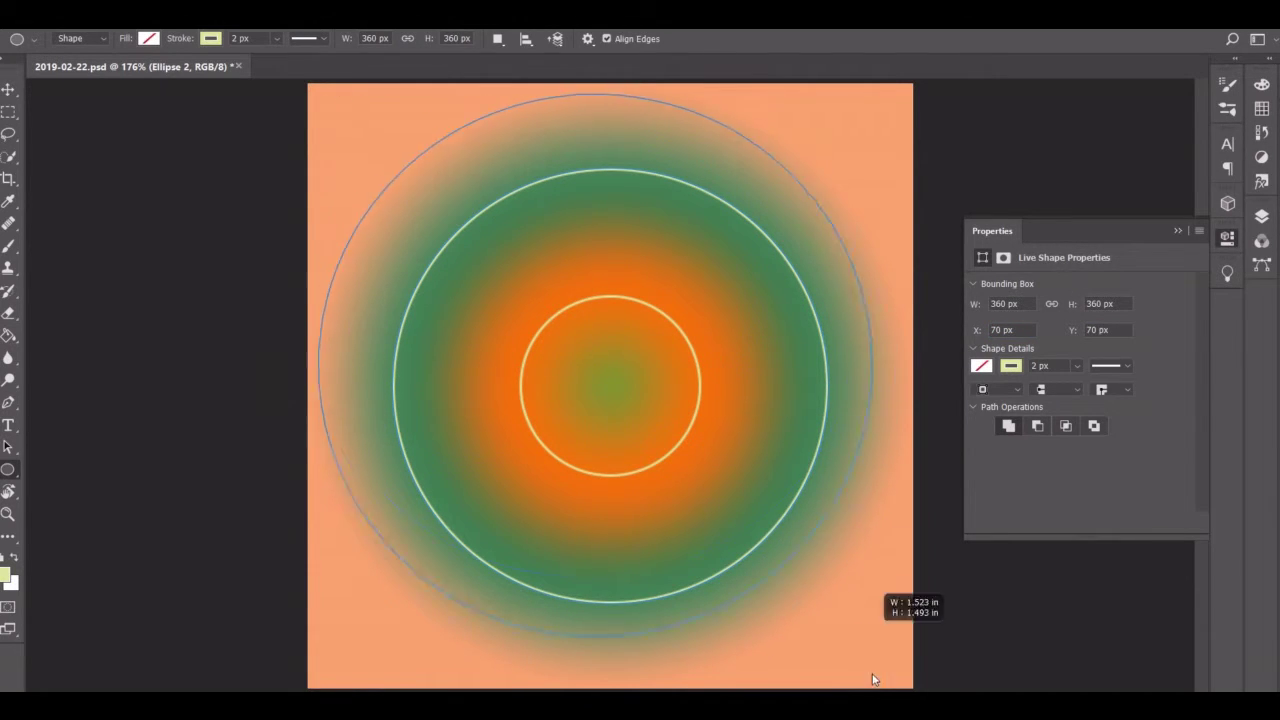
{"action": "left_click", "coordinate": [1004, 303]}
{"action": "type", "text": "480"}
{"action": "key", "text": "Tab"}
{"action": "type", "text": "480"}
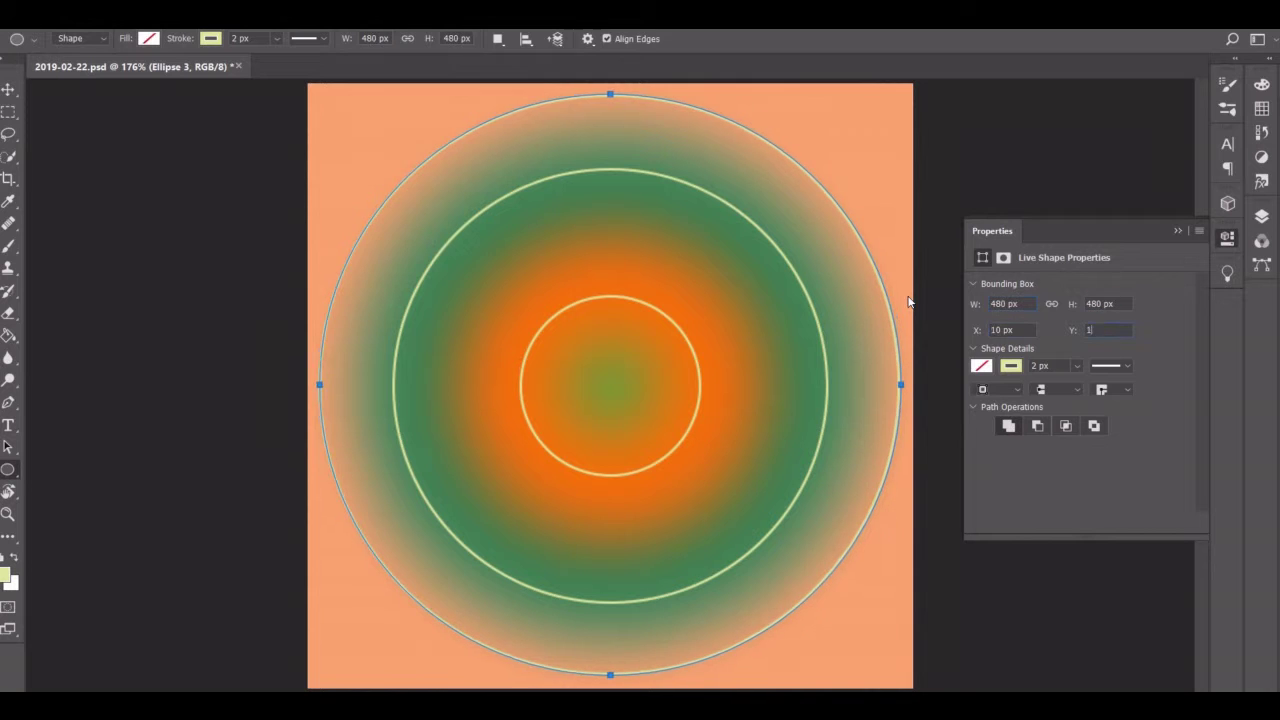
{"action": "key", "text": "Tab"}
{"action": "left_click", "coordinate": [1177, 232]}
Create Layer 1 with a Mandala symmetry guide scaled to 128%
{"action": "key", "text": "ctrl+shift+n"}
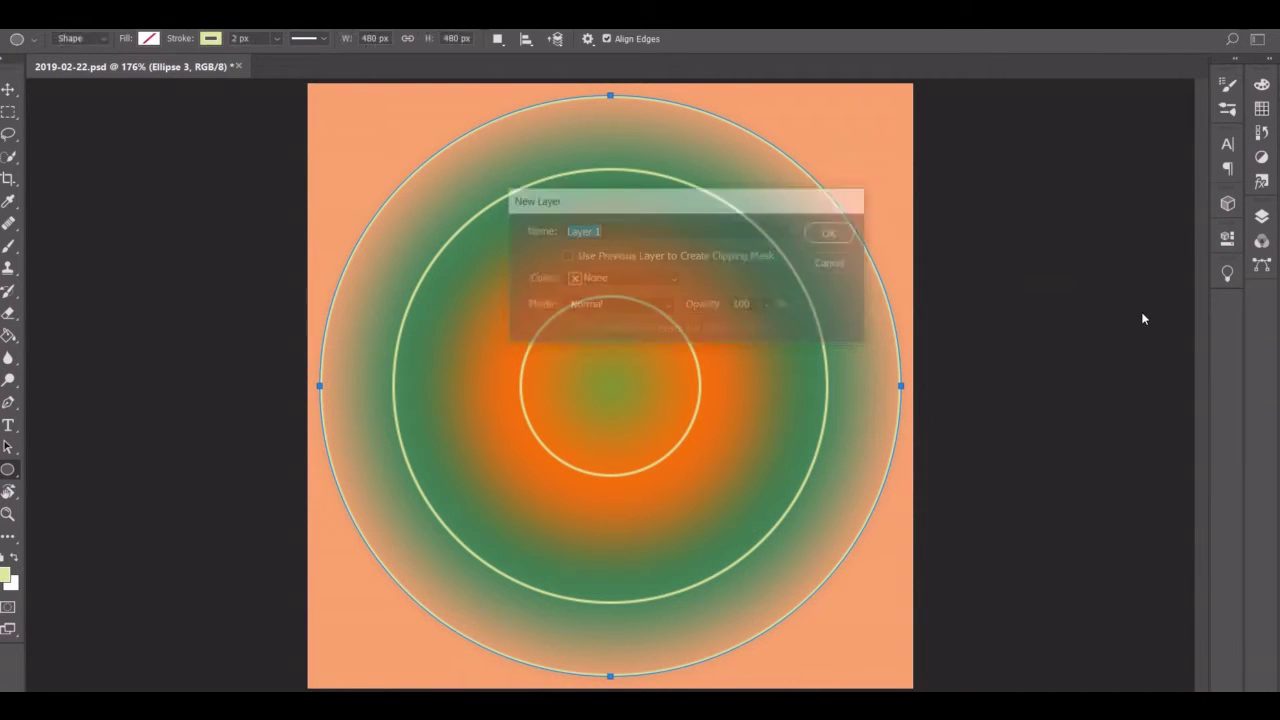
{"action": "key", "text": "Return"}
{"action": "key", "text": "ctrl+t"}
{"action": "type", "text": "128"}
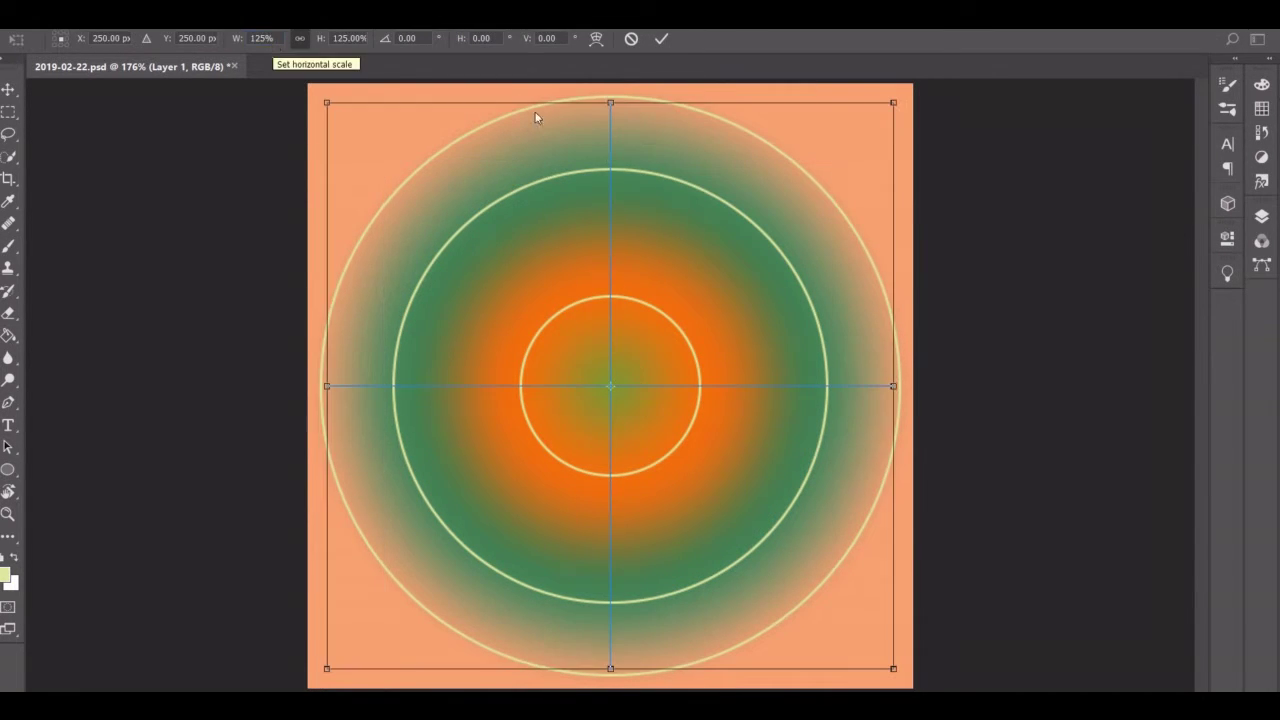
{"action": "key", "text": "Return"}
{"action": "key", "text": "Return"}
{"action": "key", "text": "b"}
Rename the mandala symmetry path in the Paths panel
{"action": "key", "text": "F7"}
{"action": "left_click", "coordinate": [1053, 208]}
{"action": "double_click", "coordinate": [1021, 239]}
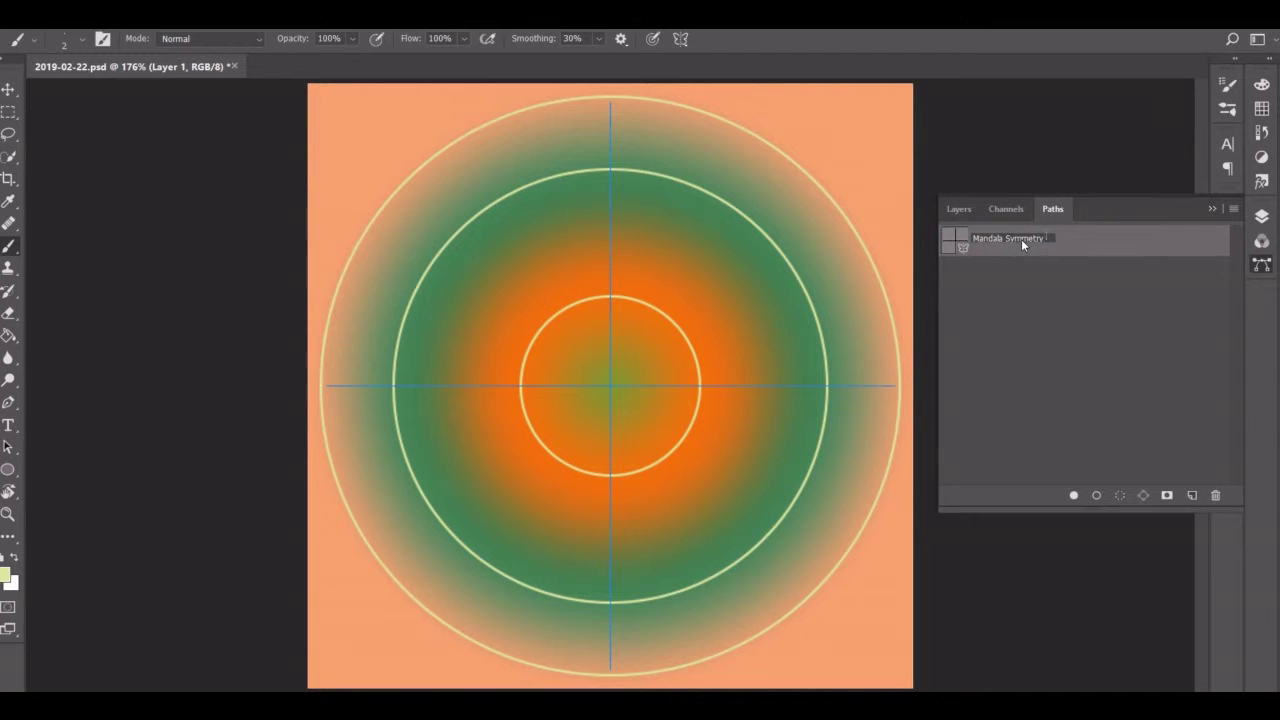
{"action": "key", "text": "Return"}
{"action": "key", "text": "F7"}
Zoom into the inner circle and set the Brush to 30 px
{"action": "key", "text": "z"}
{"action": "left_click", "coordinate": [609, 382]}
{"action": "left_click", "coordinate": [610, 384]}
{"action": "key", "text": "b"}
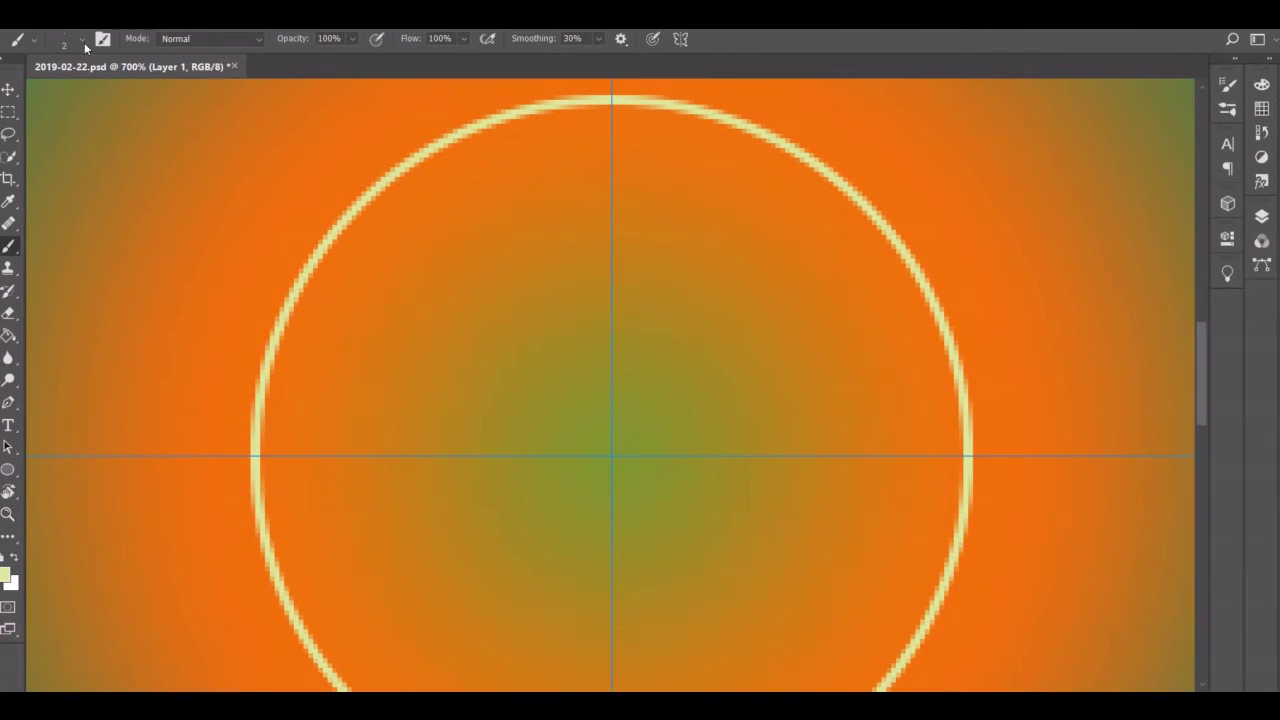
{"action": "left_click", "coordinate": [84, 41]}
{"action": "type", "text": "30"}
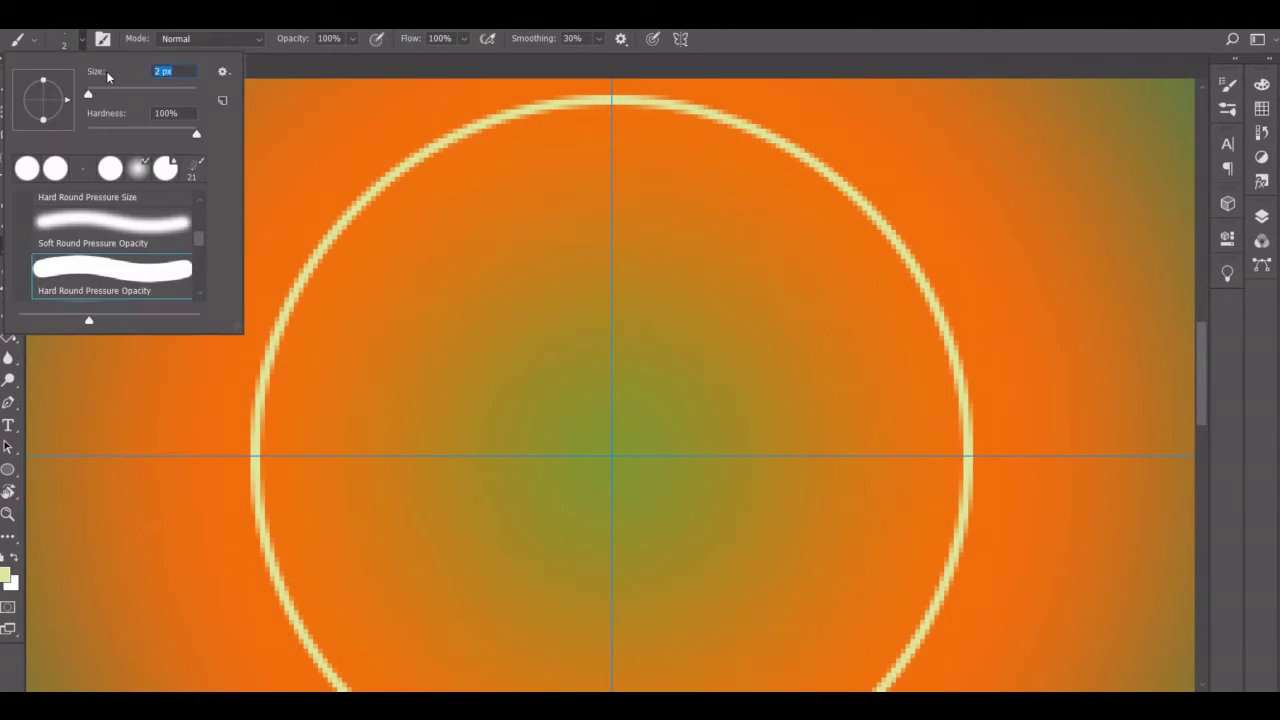
{"action": "key", "text": "Return"}
With a 50 px brush, paint and hollow a centre ring, then paint the scalloped flower
{"action": "left_click", "coordinate": [84, 41]}
{"action": "type", "text": "50"}
{"action": "key", "text": "Return"}
{"action": "left_click", "coordinate": [613, 457]}
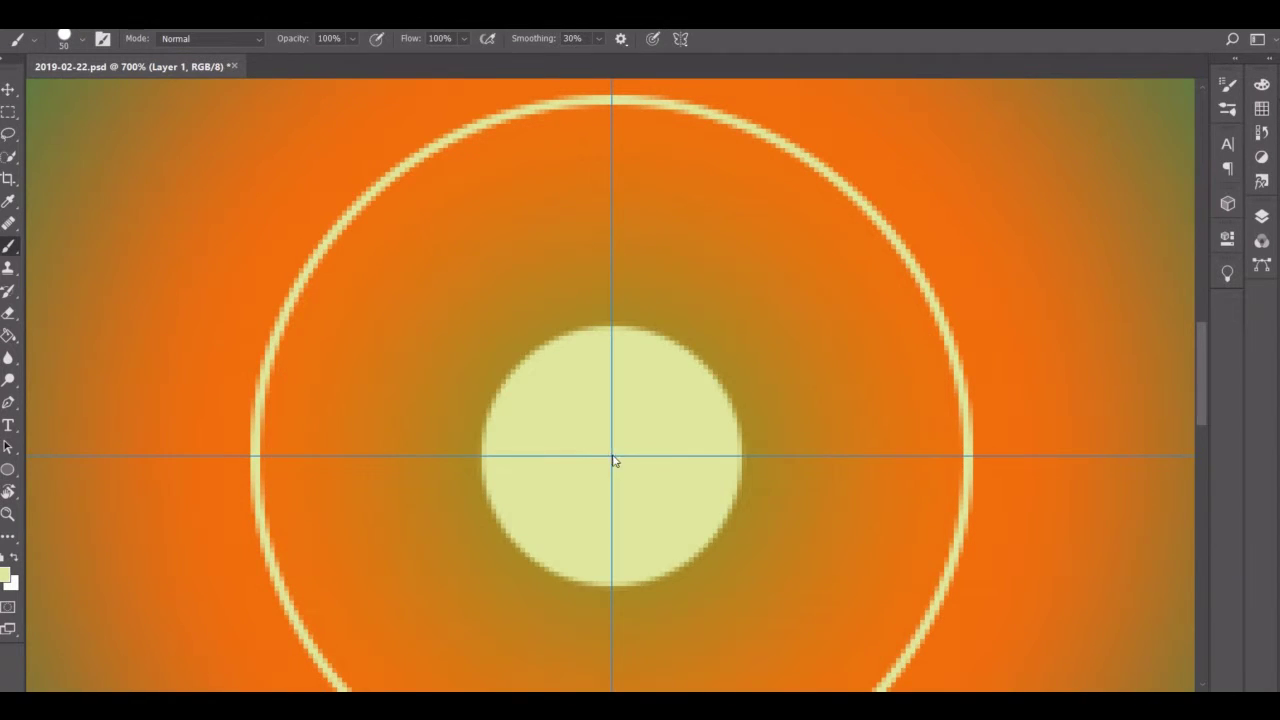
{"action": "key", "text": "e"}
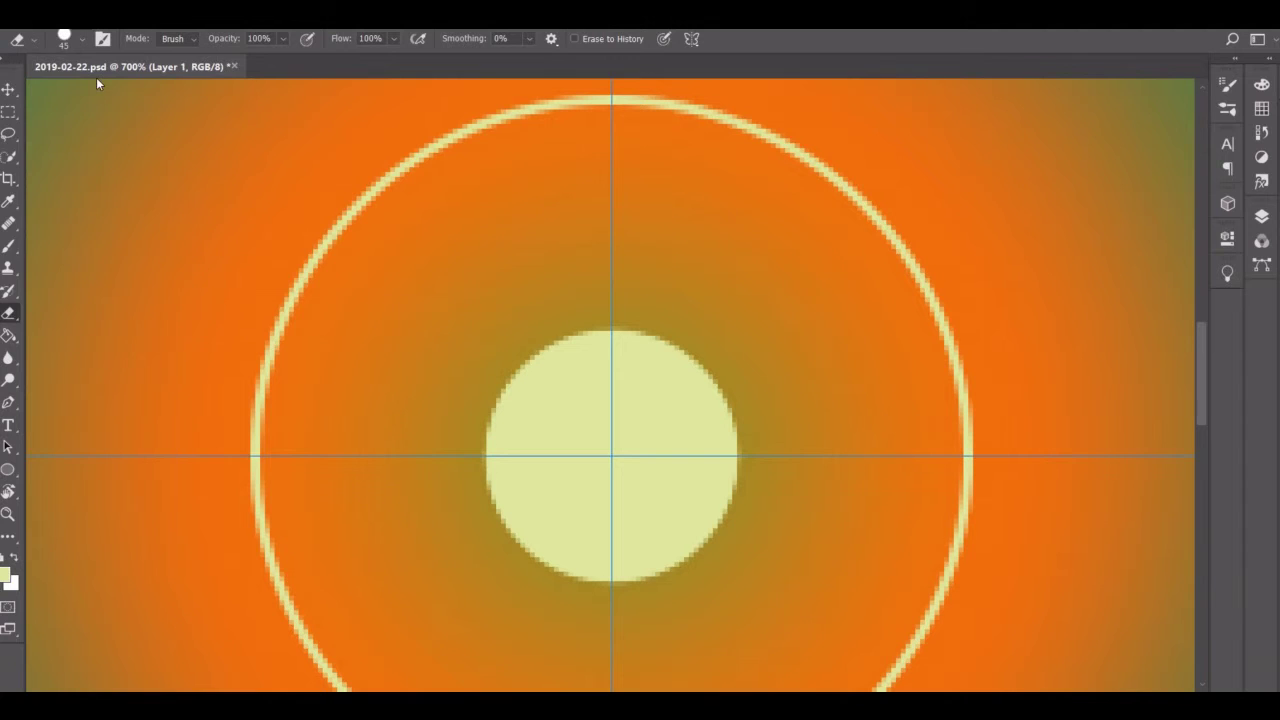
{"action": "left_click", "coordinate": [613, 460]}
{"action": "key", "text": "b"}
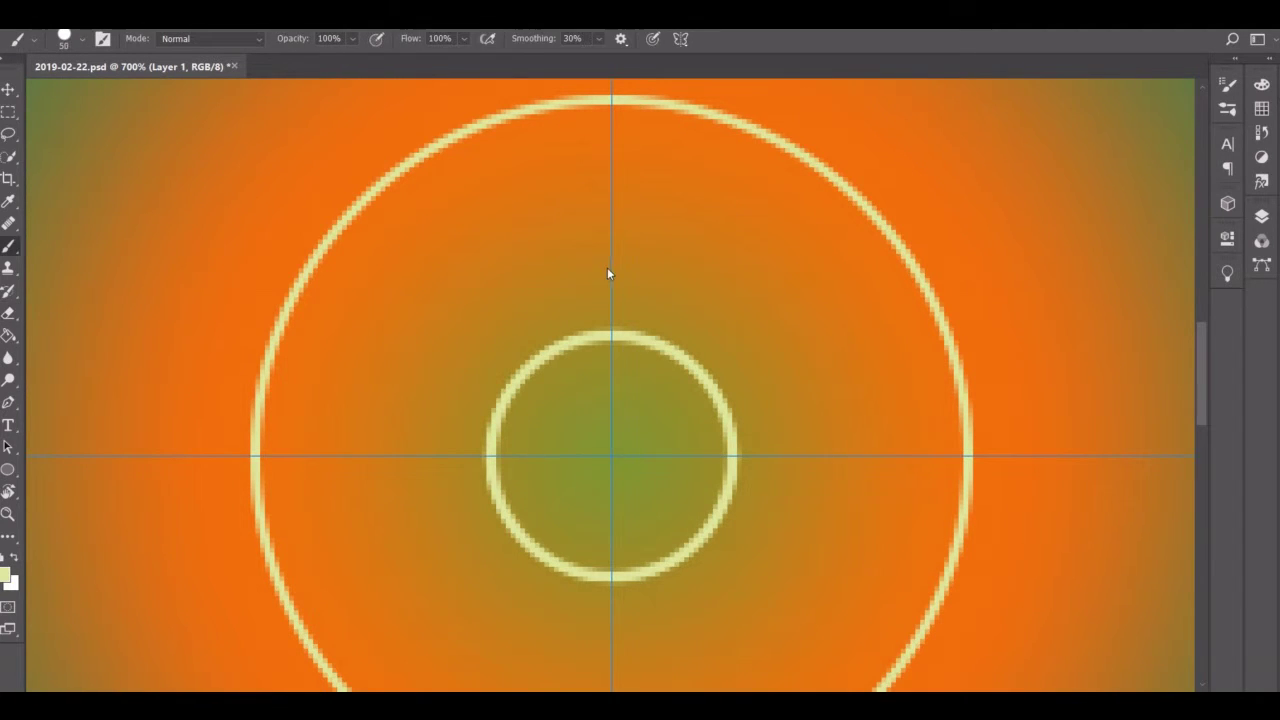
{"action": "left_click", "coordinate": [611, 260]}
Repaint and hollow the centre dot, thin the brush, and zoom onto the flower top
{"action": "key", "text": "e"}
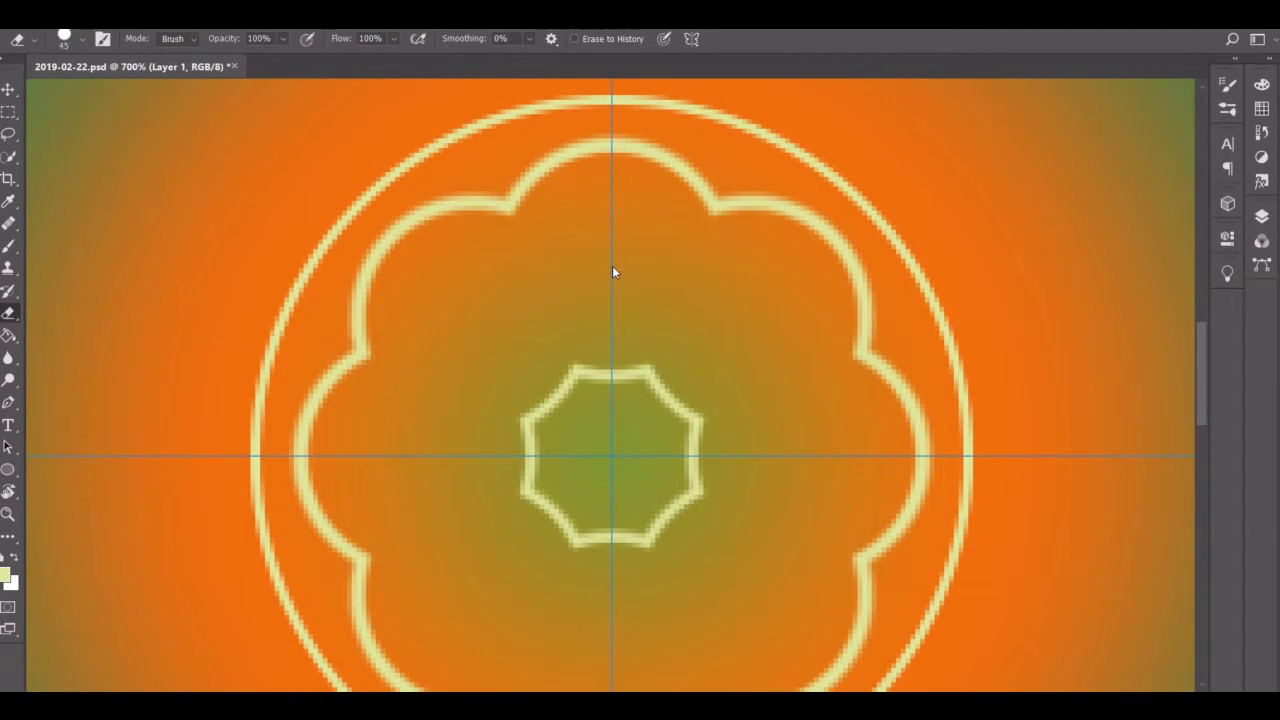
{"action": "key", "text": "b"}
{"action": "left_click", "coordinate": [613, 453]}
{"action": "key", "text": "e"}
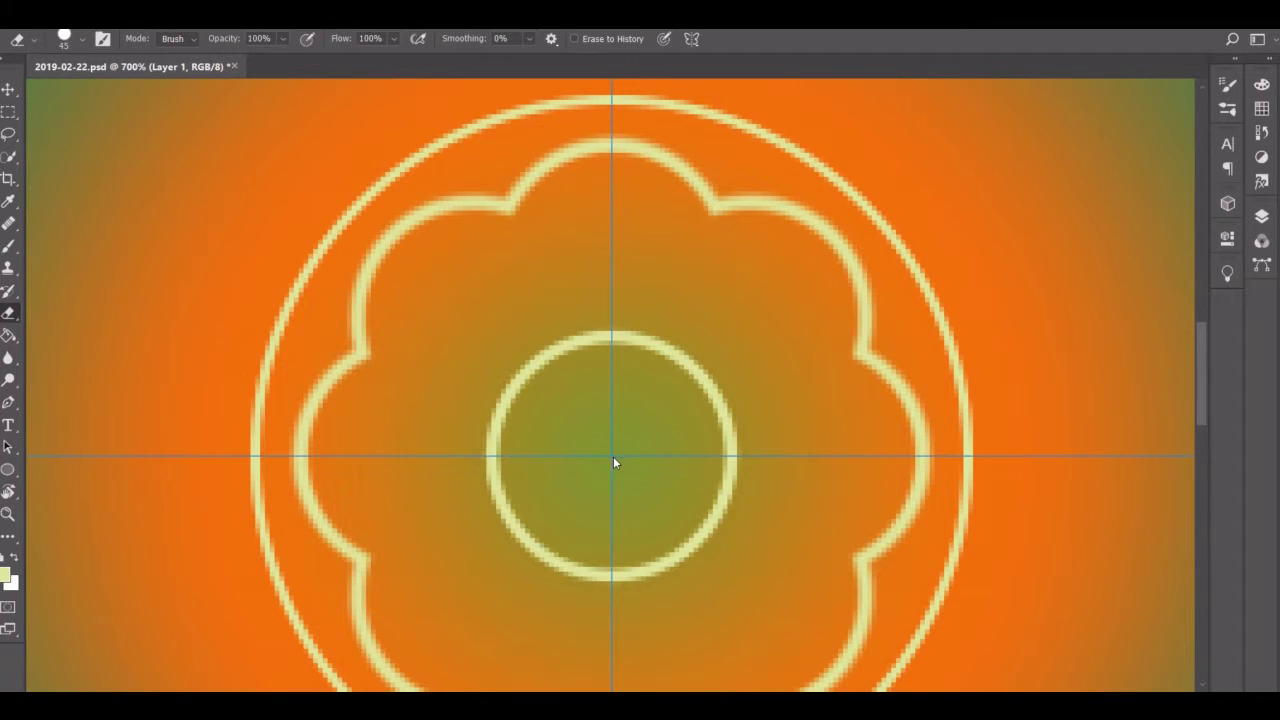
{"action": "left_click", "coordinate": [63, 38]}
{"action": "key", "text": "Escape"}
{"action": "left_click", "coordinate": [63, 38]}
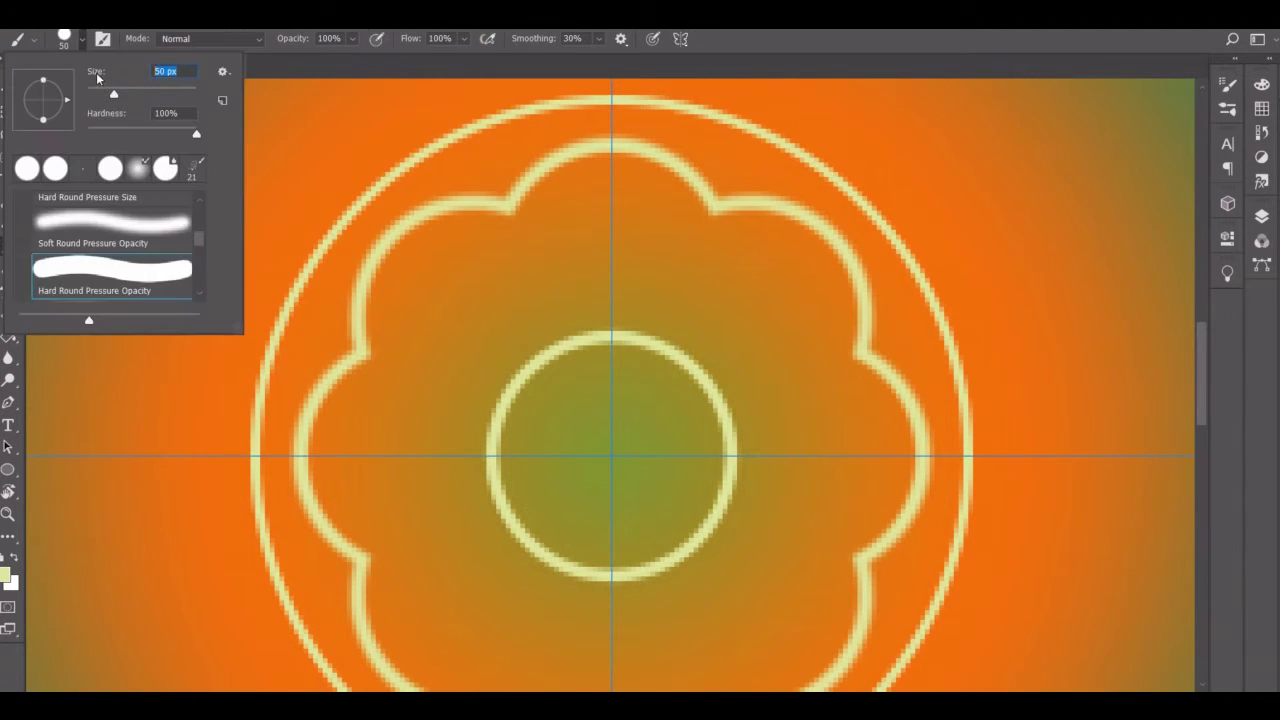
{"action": "key", "text": "z"}
{"action": "left_click_drag", "start_coordinate": [655, 275], "coordinate": [668, 277]}
{"action": "left_click", "coordinate": [668, 277]}
{"action": "key", "text": "b"}
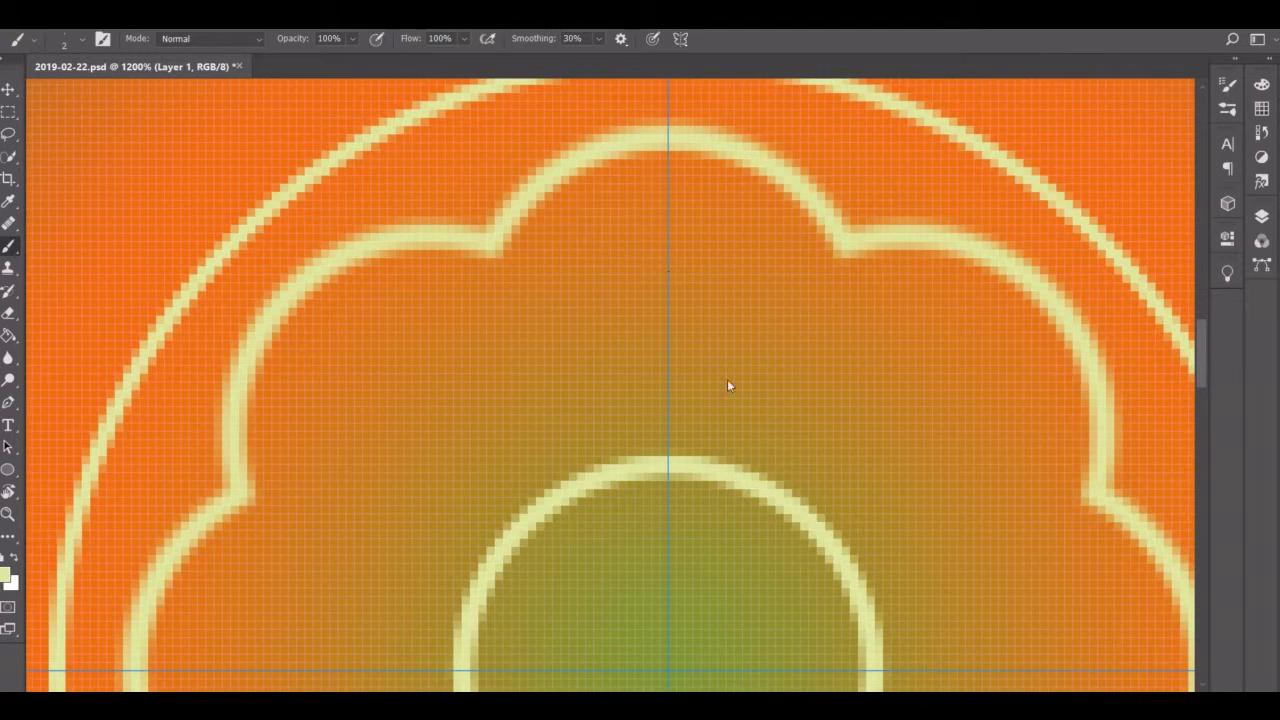
Draw mirrored petal dividers and curved veins inside the petals
{"action": "left_click_drag", "start_coordinate": [840, 250], "coordinate": [752, 476]}
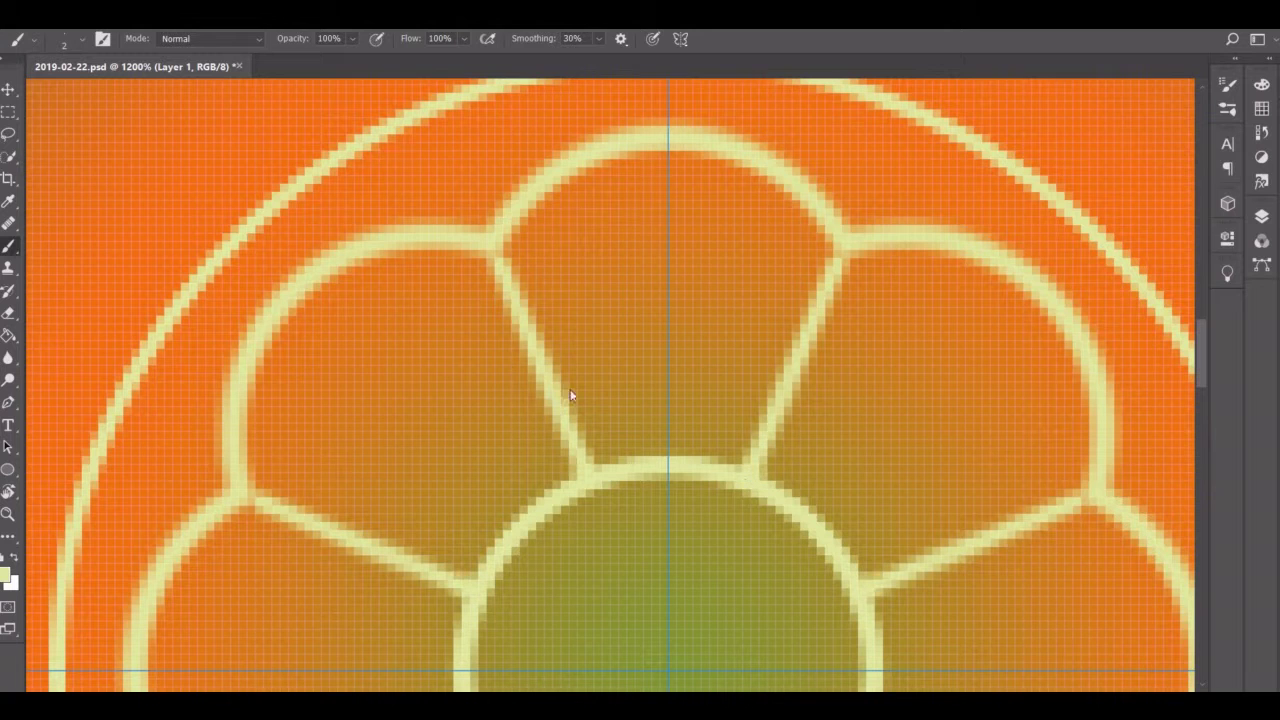
{"action": "left_click_drag", "start_coordinate": [571, 400], "coordinate": [551, 274]}
{"action": "left_click_drag", "start_coordinate": [764, 282], "coordinate": [680, 450]}
{"action": "mouse_move", "coordinate": [745, 215]}
{"action": "left_mouse_down"}
{"action": "mouse_move", "coordinate": [665, 269]}
{"action": "mouse_move", "coordinate": [668, 416]}
{"action": "mouse_move", "coordinate": [592, 304]}
{"action": "mouse_move", "coordinate": [655, 353]}
{"action": "mouse_move", "coordinate": [570, 420]}
{"action": "left_mouse_up"}
{"action": "scroll", "coordinate": [662, 310], "scroll_direction": "down", "scroll_amount": 3}
{"action": "scroll", "coordinate": [660, 351], "scroll_direction": "down", "scroll_amount": 1}
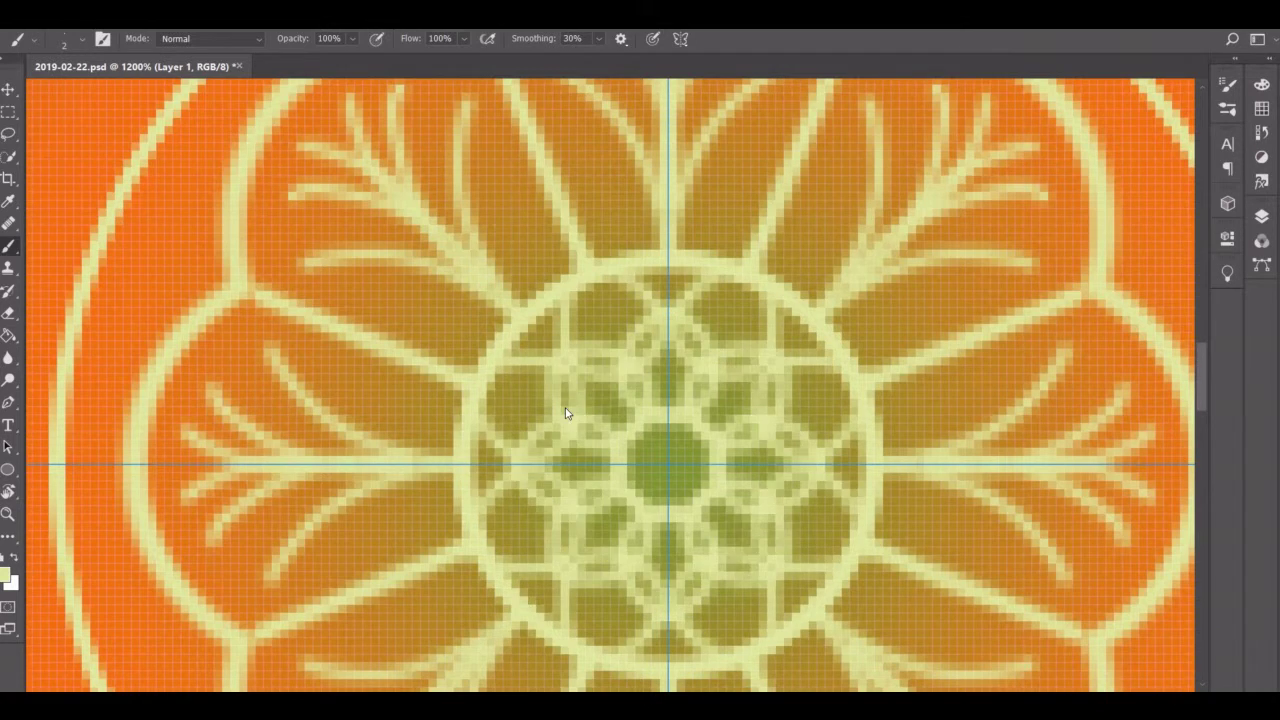
{"action": "scroll", "coordinate": [565, 407], "scroll_direction": "up", "scroll_amount": 5}
Add six mirrored dots along the inner ring near the flower top
{"action": "left_click", "coordinate": [468, 345]}
{"action": "left_click", "coordinate": [504, 312]}
{"action": "left_click", "coordinate": [540, 288]}
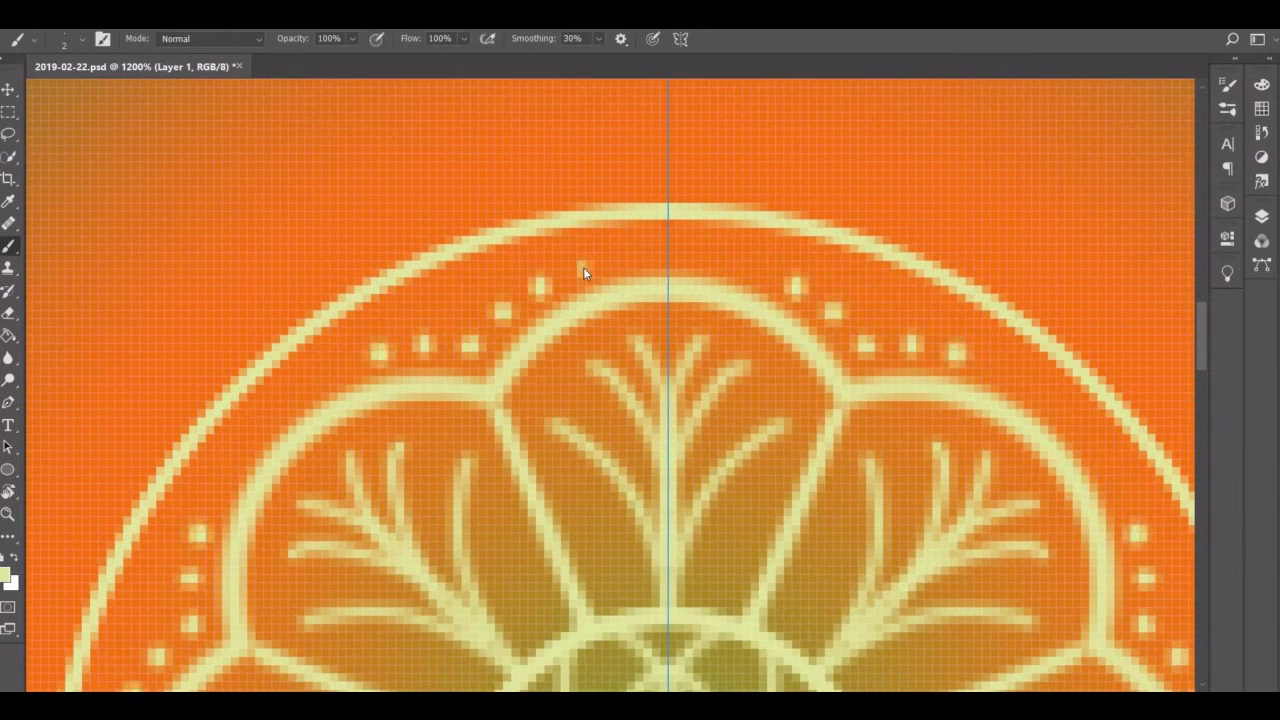
{"action": "left_click", "coordinate": [583, 268]}
{"action": "left_click", "coordinate": [622, 257]}
{"action": "left_click", "coordinate": [668, 253]}
Draw a mirrored zigzag crown around the outer ring and add five small dots above it
{"action": "scroll", "coordinate": [645, 258], "scroll_direction": "up", "scroll_amount": 5}
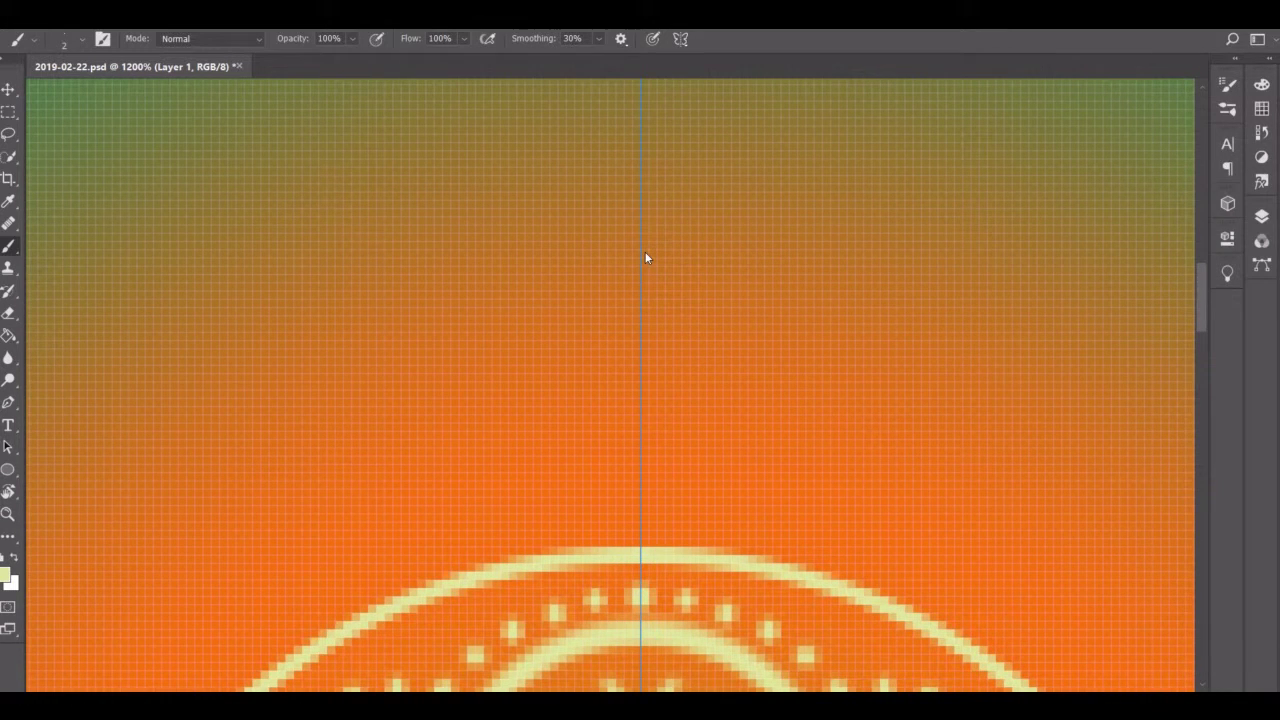
{"action": "mouse_move", "coordinate": [686, 552]}
{"action": "left_mouse_down"}
{"action": "mouse_move", "coordinate": [643, 481]}
{"action": "mouse_move", "coordinate": [686, 543]}
{"action": "mouse_move", "coordinate": [757, 563]}
{"action": "mouse_move", "coordinate": [796, 530]}
{"action": "mouse_move", "coordinate": [846, 577]}
{"action": "mouse_move", "coordinate": [880, 540]}
{"action": "mouse_move", "coordinate": [830, 510]}
{"action": "mouse_move", "coordinate": [755, 535]}
{"action": "mouse_move", "coordinate": [645, 545]}
{"action": "left_mouse_up"}
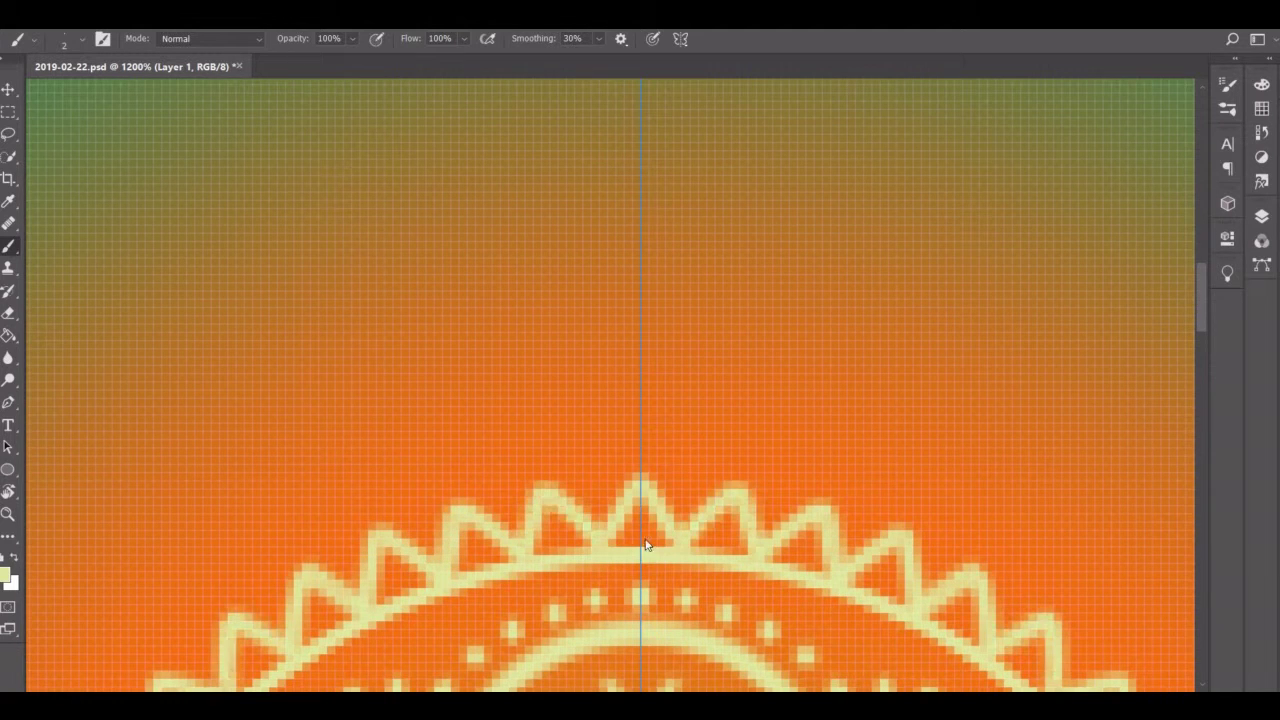
{"action": "left_click", "coordinate": [640, 440]}
{"action": "left_click", "coordinate": [741, 447]}
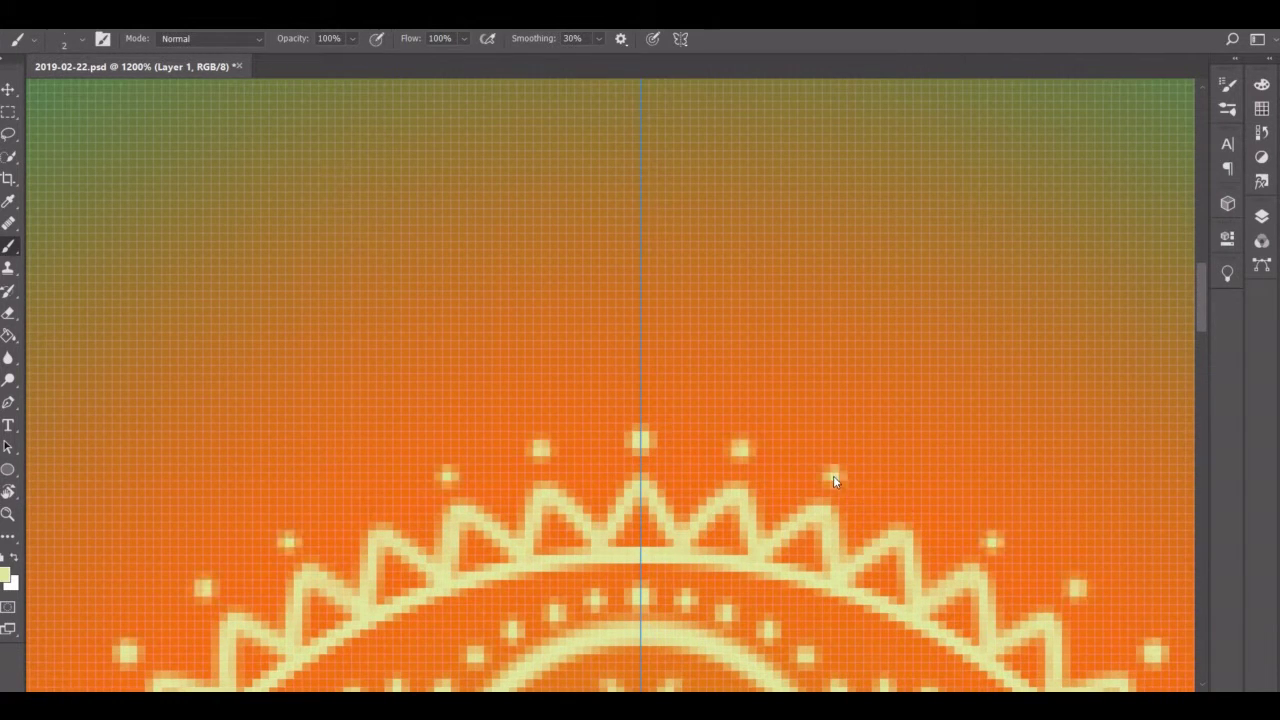
{"action": "left_click", "coordinate": [833, 475]}
{"action": "left_click", "coordinate": [641, 396]}
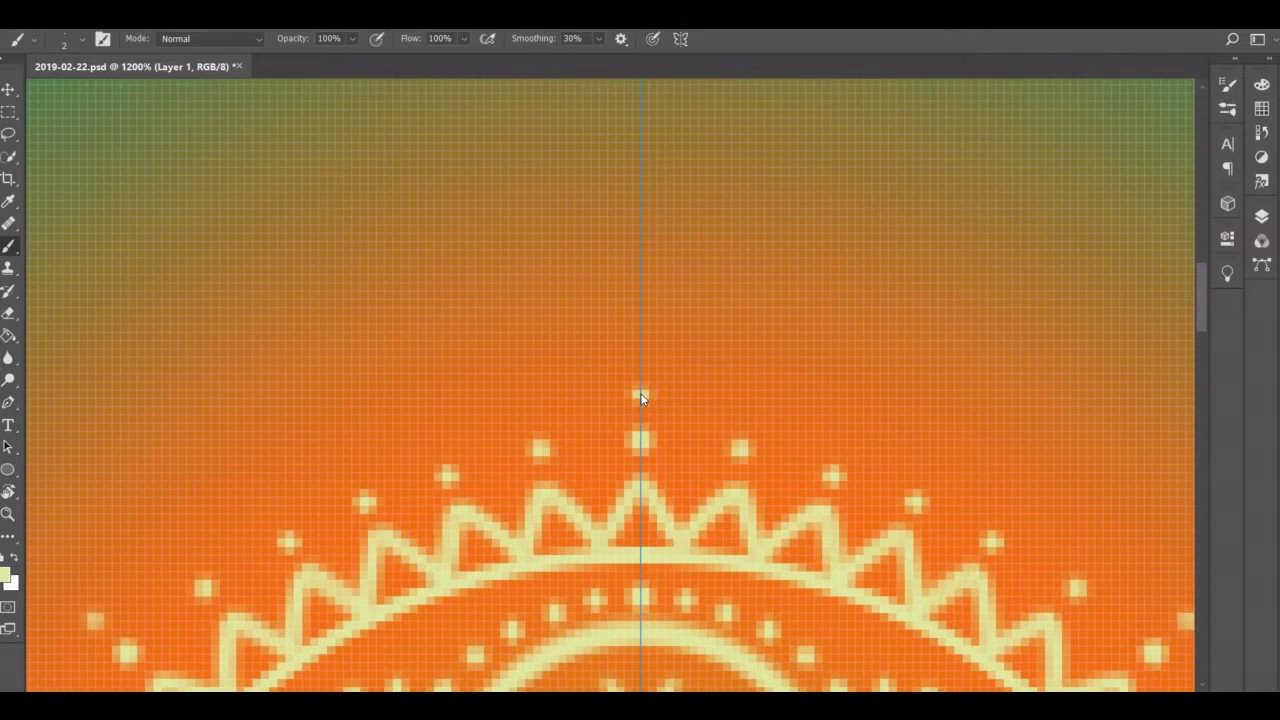
{"action": "left_click", "coordinate": [931, 464]}
{"action": "scroll", "coordinate": [886, 470], "scroll_direction": "up", "scroll_amount": 2}
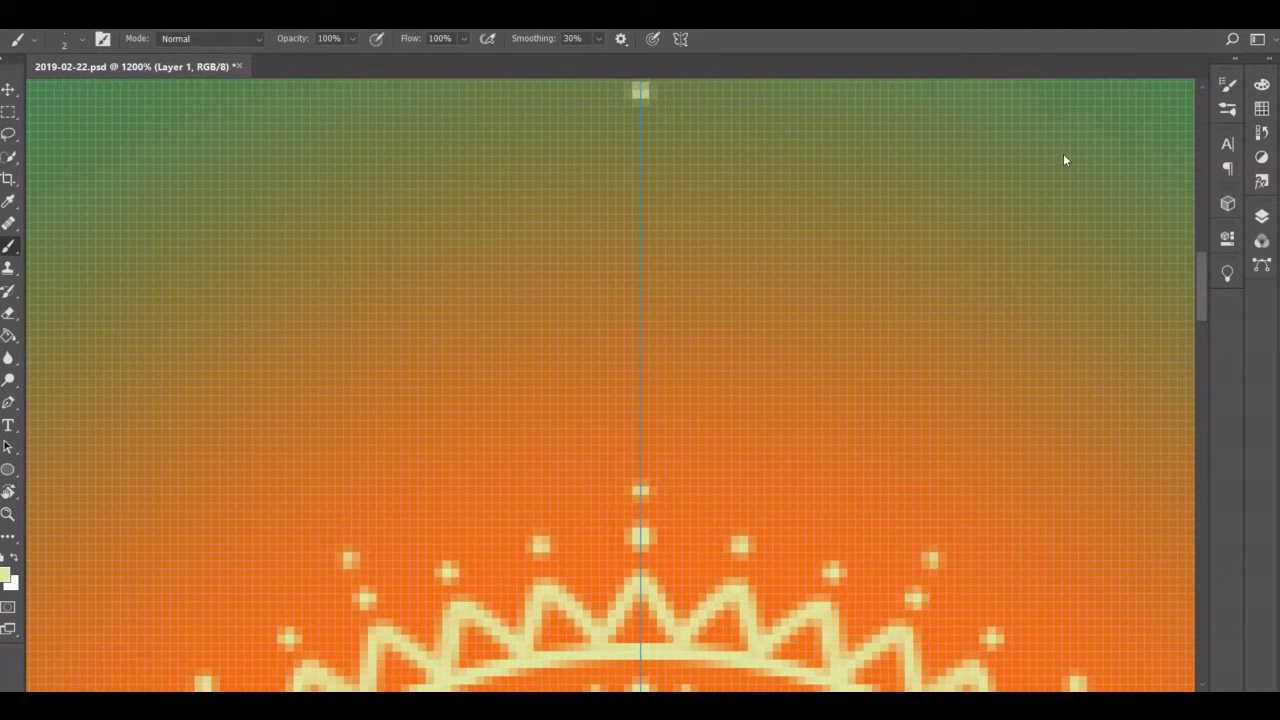
Draw a centre leaf and mirrored side leaves above the crown with rounded tips
{"action": "left_click", "coordinate": [1102, 150]}
{"action": "mouse_move", "coordinate": [660, 98]}
{"action": "left_mouse_down"}
{"action": "mouse_move", "coordinate": [741, 234]}
{"action": "mouse_move", "coordinate": [698, 401]}
{"action": "mouse_move", "coordinate": [645, 480]}
{"action": "left_mouse_up"}
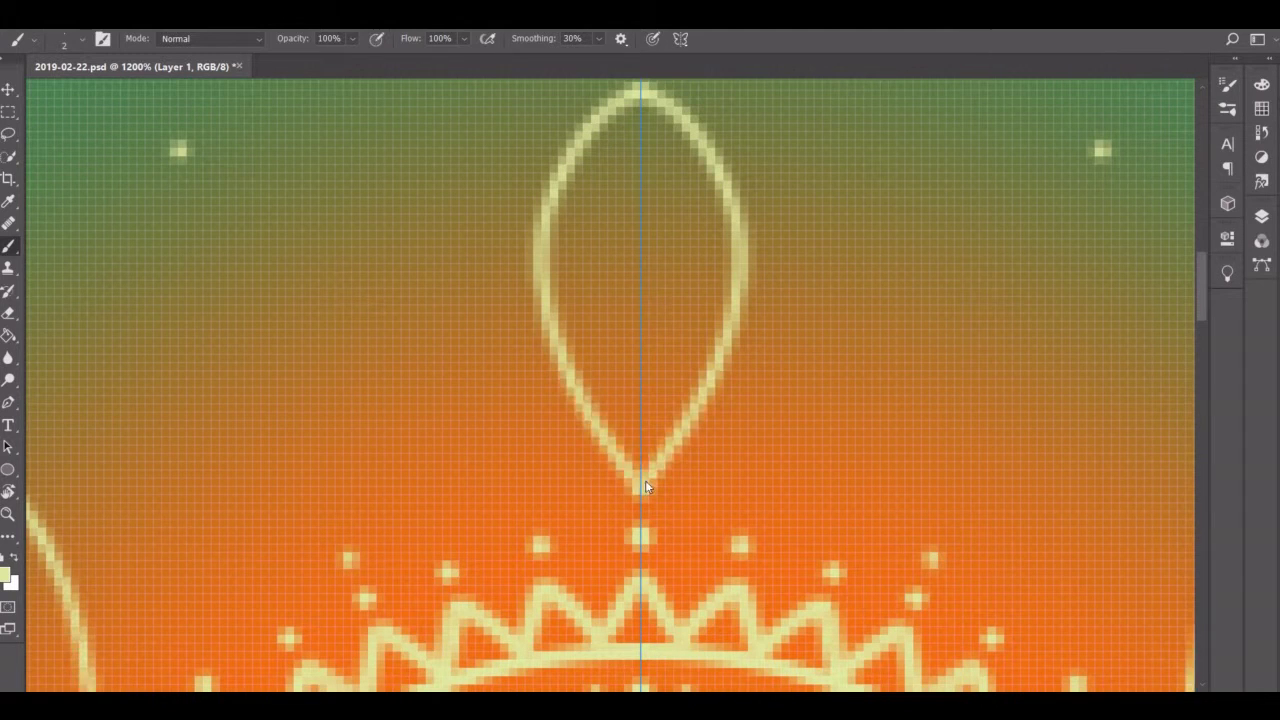
{"action": "mouse_move", "coordinate": [1102, 155]}
{"action": "left_mouse_down"}
{"action": "mouse_move", "coordinate": [1144, 303]}
{"action": "mouse_move", "coordinate": [1084, 437]}
{"action": "mouse_move", "coordinate": [992, 527]}
{"action": "mouse_move", "coordinate": [925, 565]}
{"action": "left_mouse_up"}
{"action": "key", "text": "e"}
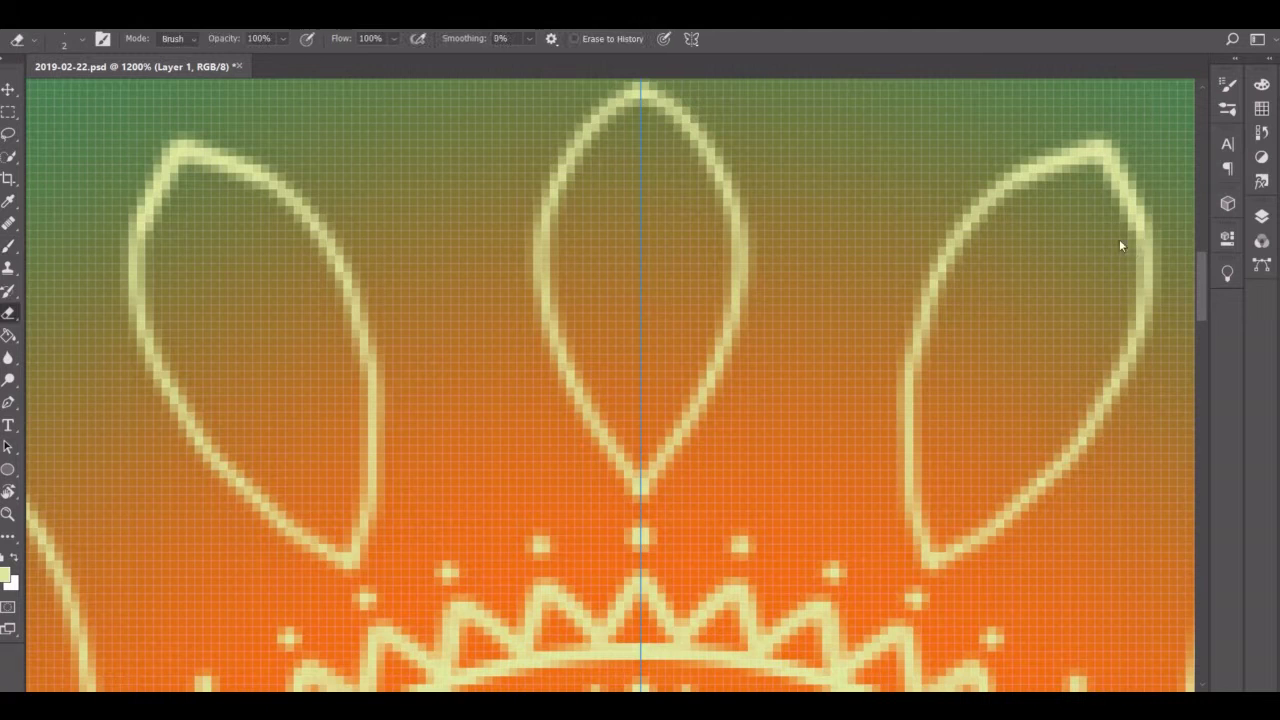
{"action": "left_click_drag", "start_coordinate": [1045, 165], "coordinate": [1135, 205]}
{"action": "key", "text": "b"}
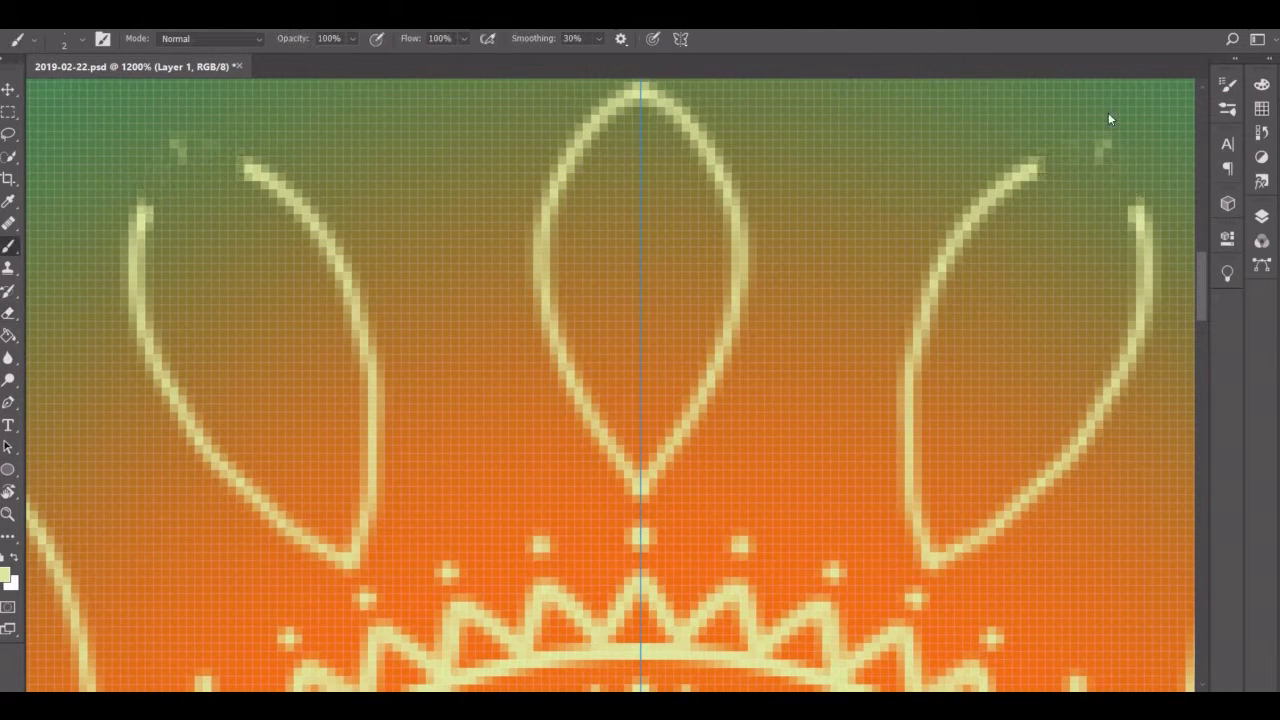
{"action": "left_click_drag", "start_coordinate": [1110, 142], "coordinate": [1136, 224]}
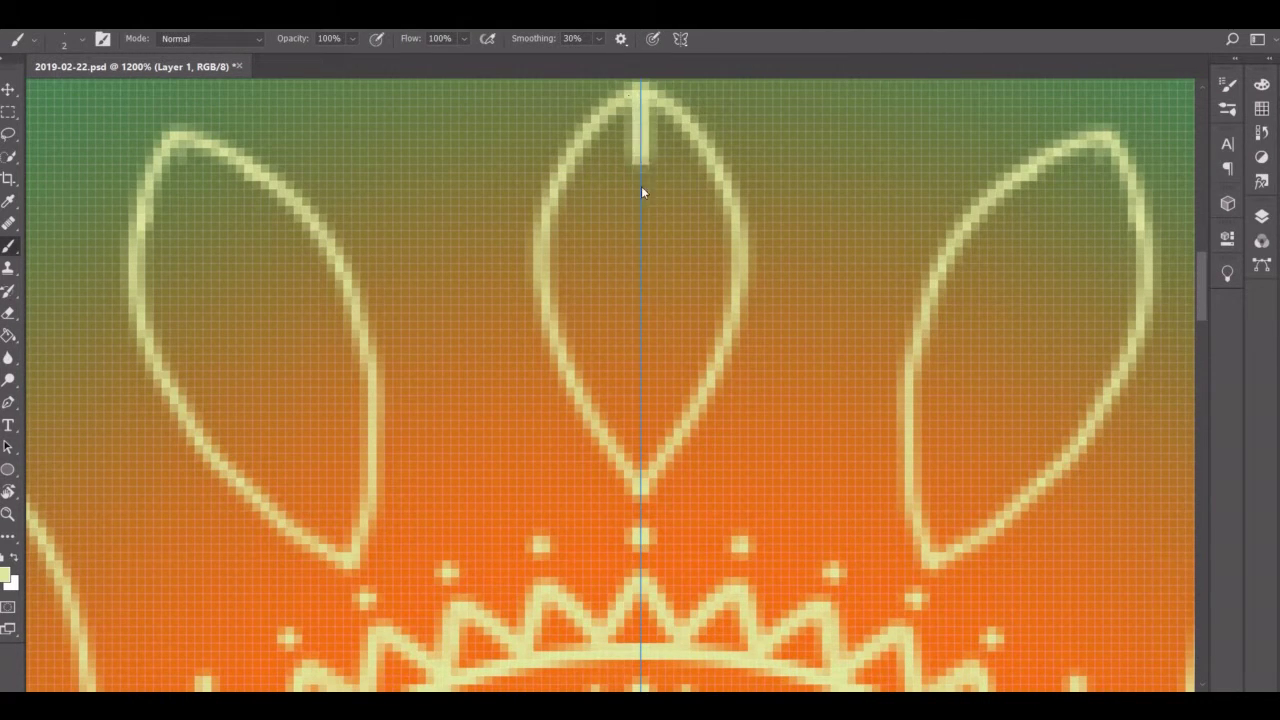
Paint the centre vein and chevron veins down the centre leaf
{"action": "left_click_drag", "start_coordinate": [641, 320], "coordinate": [640, 490]}
{"action": "left_click_drag", "start_coordinate": [689, 149], "coordinate": [645, 200]}
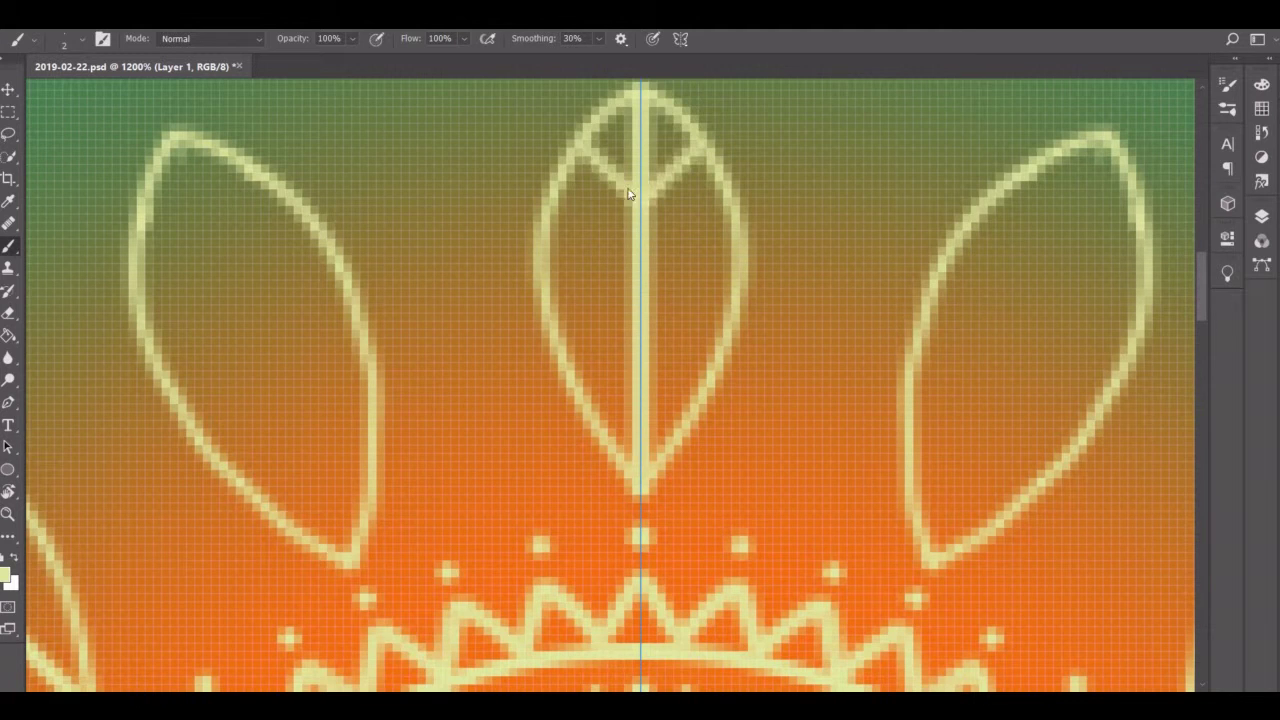
{"action": "left_click_drag", "start_coordinate": [550, 200], "coordinate": [638, 262]}
{"action": "left_click_drag", "start_coordinate": [545, 268], "coordinate": [638, 318]}
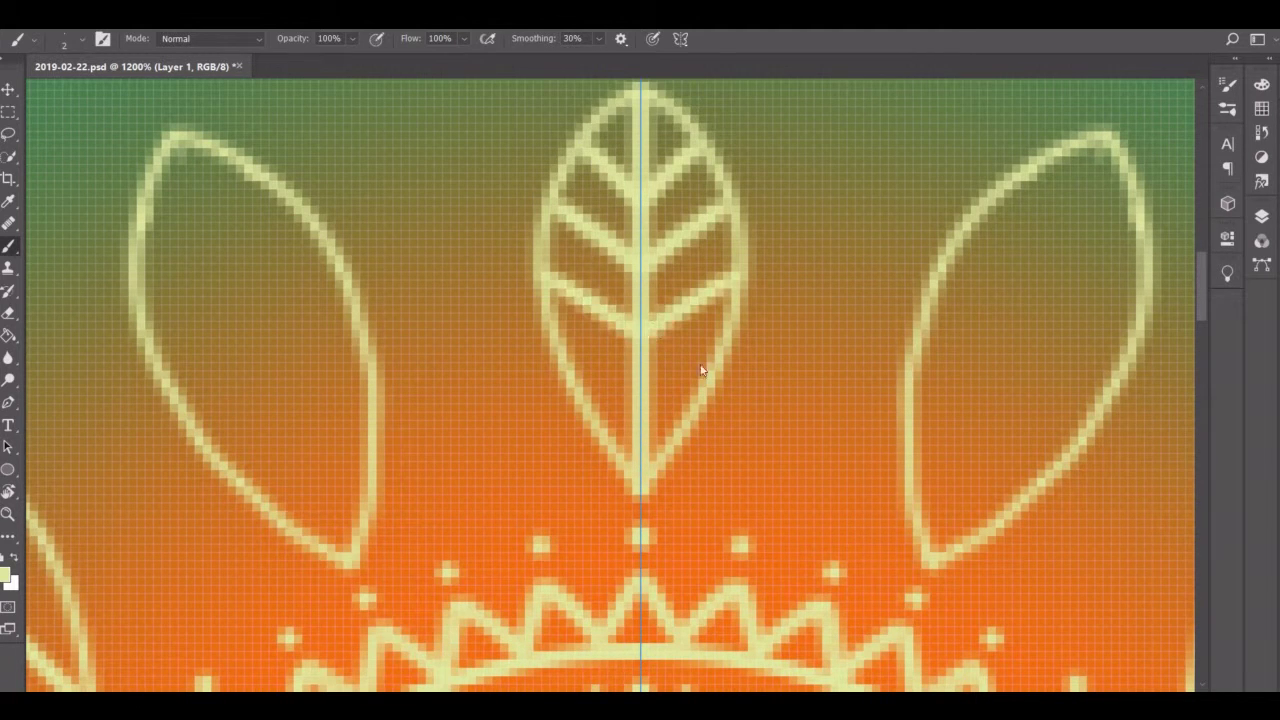
{"action": "left_click_drag", "start_coordinate": [565, 350], "coordinate": [635, 392]}
Paint a diagonal centre vein and branching veins in the side leaves
{"action": "left_click", "coordinate": [1053, 266]}
{"action": "left_click", "coordinate": [1000, 391]}
{"action": "left_click_drag", "start_coordinate": [1100, 148], "coordinate": [930, 552]}
{"action": "left_click_drag", "start_coordinate": [1140, 233], "coordinate": [1025, 196]}
{"action": "mouse_move", "coordinate": [1140, 290]}
{"action": "left_mouse_down"}
{"action": "mouse_move", "coordinate": [1077, 307]}
{"action": "mouse_move", "coordinate": [965, 240]}
{"action": "left_mouse_up"}
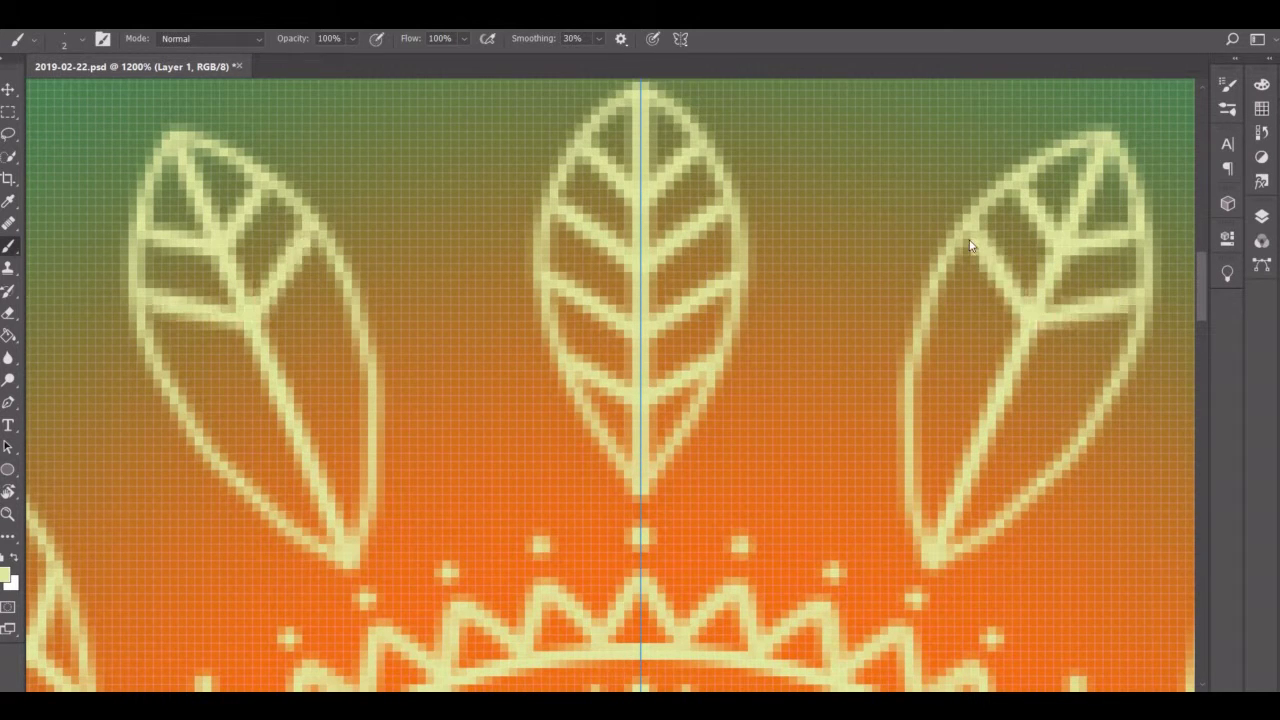
{"action": "left_click_drag", "start_coordinate": [935, 310], "coordinate": [990, 370]}
{"action": "left_click_drag", "start_coordinate": [1110, 385], "coordinate": [1009, 400]}
{"action": "left_click_drag", "start_coordinate": [1068, 440], "coordinate": [976, 478]}
{"action": "left_click_drag", "start_coordinate": [912, 380], "coordinate": [970, 468]}
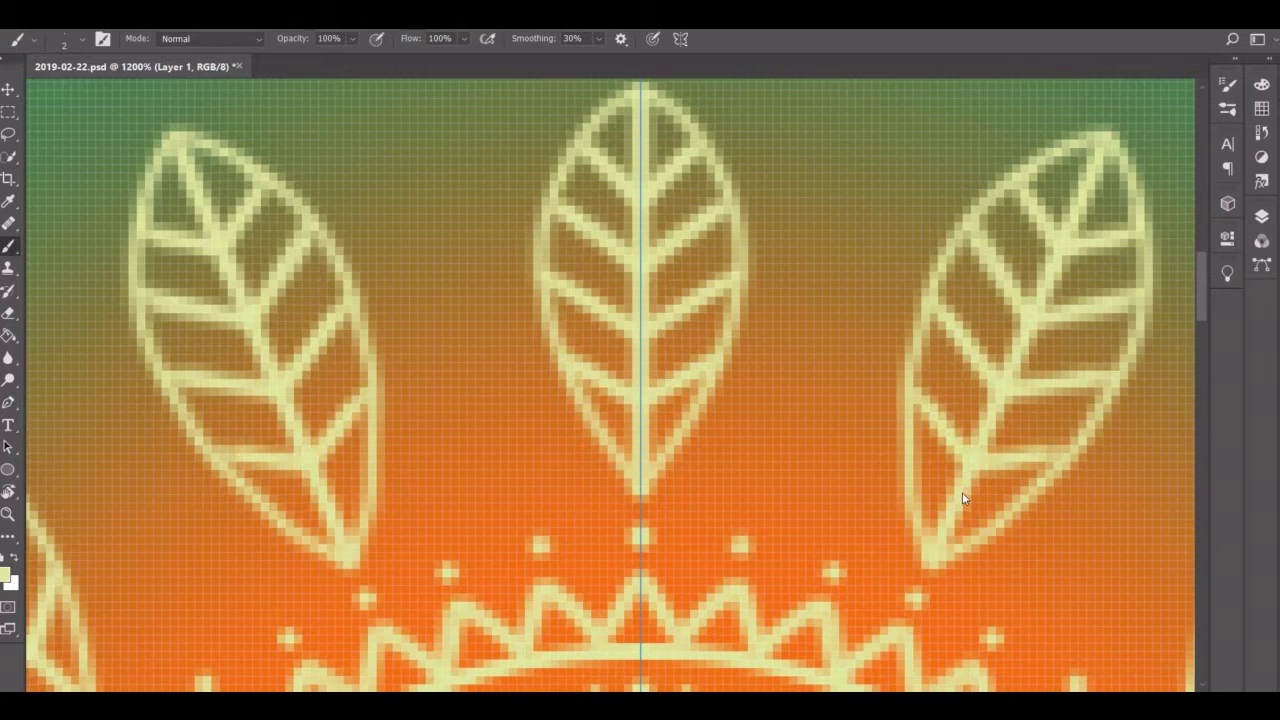
Inspect the leaves and erase the misshapen tip of the right leaf
{"action": "scroll", "coordinate": [962, 492], "scroll_direction": "up", "scroll_amount": 2}
{"action": "scroll", "coordinate": [962, 492], "scroll_direction": "right", "scroll_amount": 1}
{"action": "scroll", "coordinate": [962, 492], "scroll_direction": "up", "scroll_amount": 1}
{"action": "scroll", "coordinate": [962, 492], "scroll_direction": "up", "scroll_amount": 5}
{"action": "scroll", "coordinate": [962, 492], "scroll_direction": "left", "scroll_amount": 2}
{"action": "scroll", "coordinate": [962, 492], "scroll_direction": "up", "scroll_amount": 1}
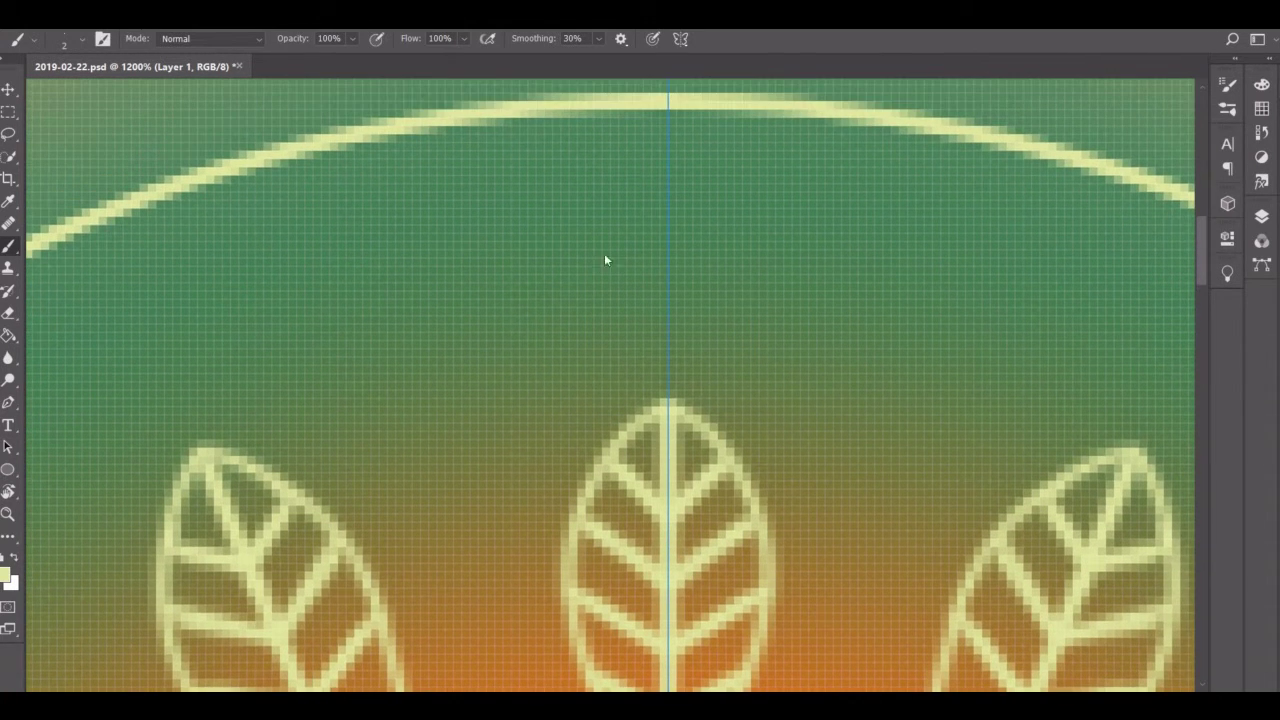
{"action": "scroll", "coordinate": [645, 390], "scroll_direction": "down", "scroll_amount": 4}
{"action": "scroll", "coordinate": [645, 390], "scroll_direction": "right", "scroll_amount": 5}
{"action": "scroll", "coordinate": [639, 397], "scroll_direction": "down", "scroll_amount": 1}
{"action": "key", "text": "e"}
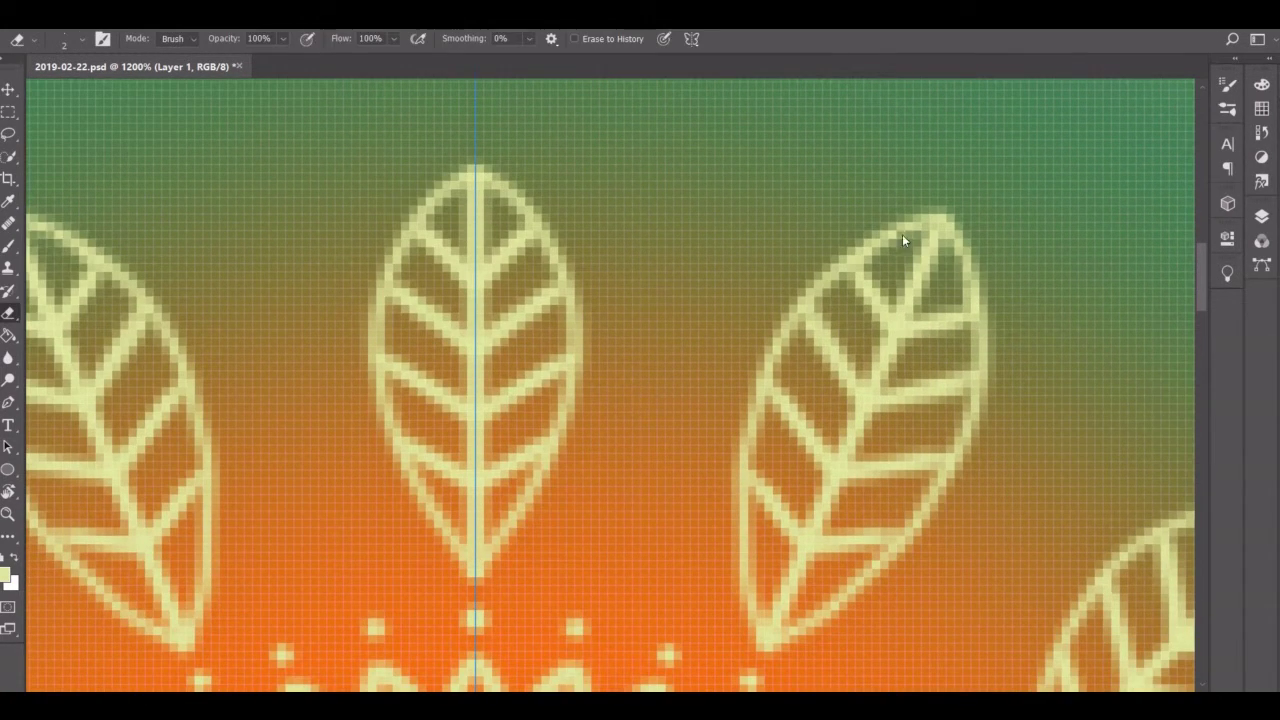
{"action": "mouse_move", "coordinate": [902, 240]}
{"action": "left_mouse_down"}
{"action": "mouse_move", "coordinate": [923, 206]}
{"action": "mouse_move", "coordinate": [920, 271]}
{"action": "mouse_move", "coordinate": [934, 235]}
{"action": "left_mouse_up"}
{"action": "key", "text": "b"}
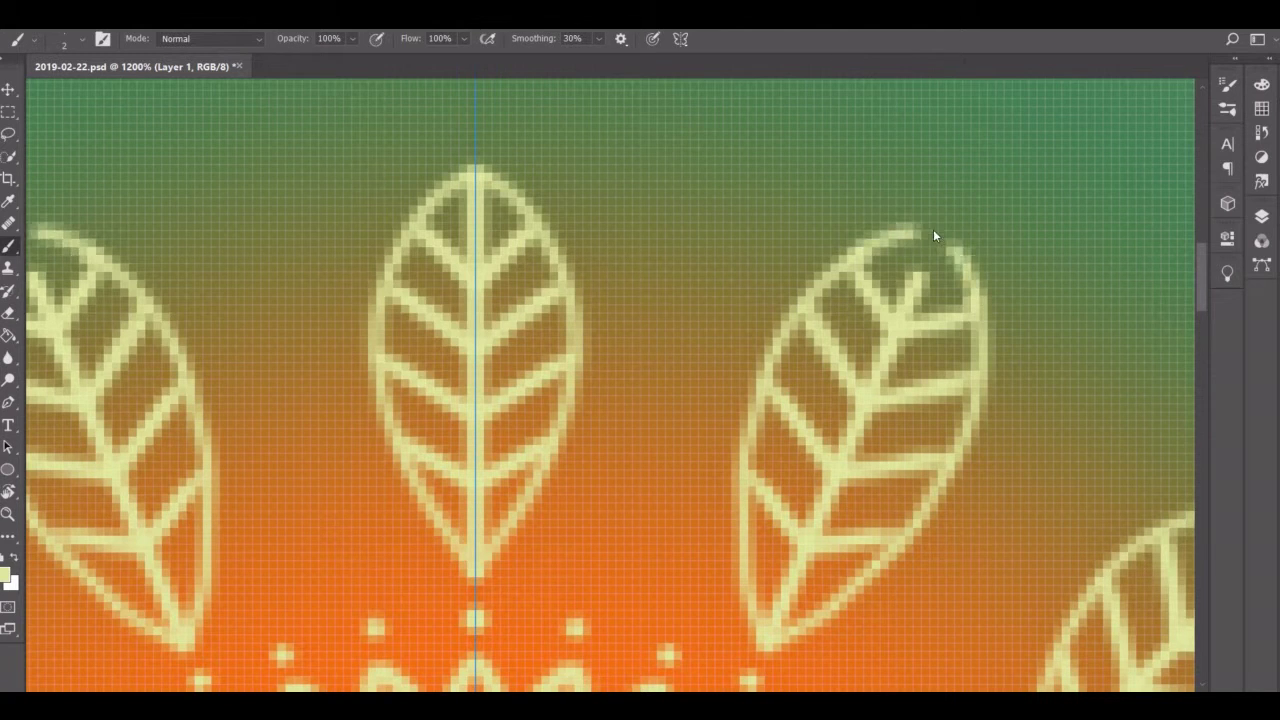
Erase the detached blob under the leaf tip and paint a new closed tip
{"action": "scroll", "coordinate": [903, 295], "scroll_direction": "down", "scroll_amount": 2}
{"action": "scroll", "coordinate": [903, 295], "scroll_direction": "down", "scroll_amount": 2}
{"action": "key", "text": "e"}
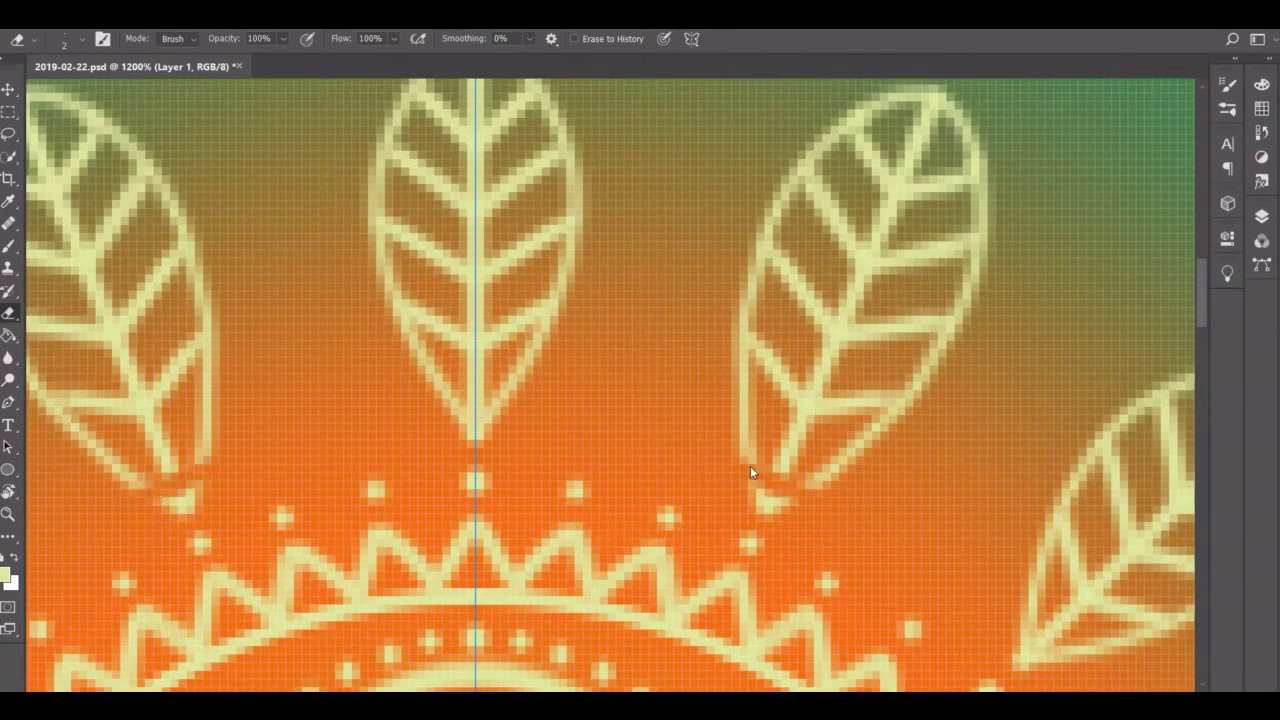
{"action": "left_click_drag", "start_coordinate": [752, 472], "coordinate": [743, 443]}
{"action": "key", "text": "b"}
{"action": "left_click_drag", "start_coordinate": [720, 386], "coordinate": [768, 482]}
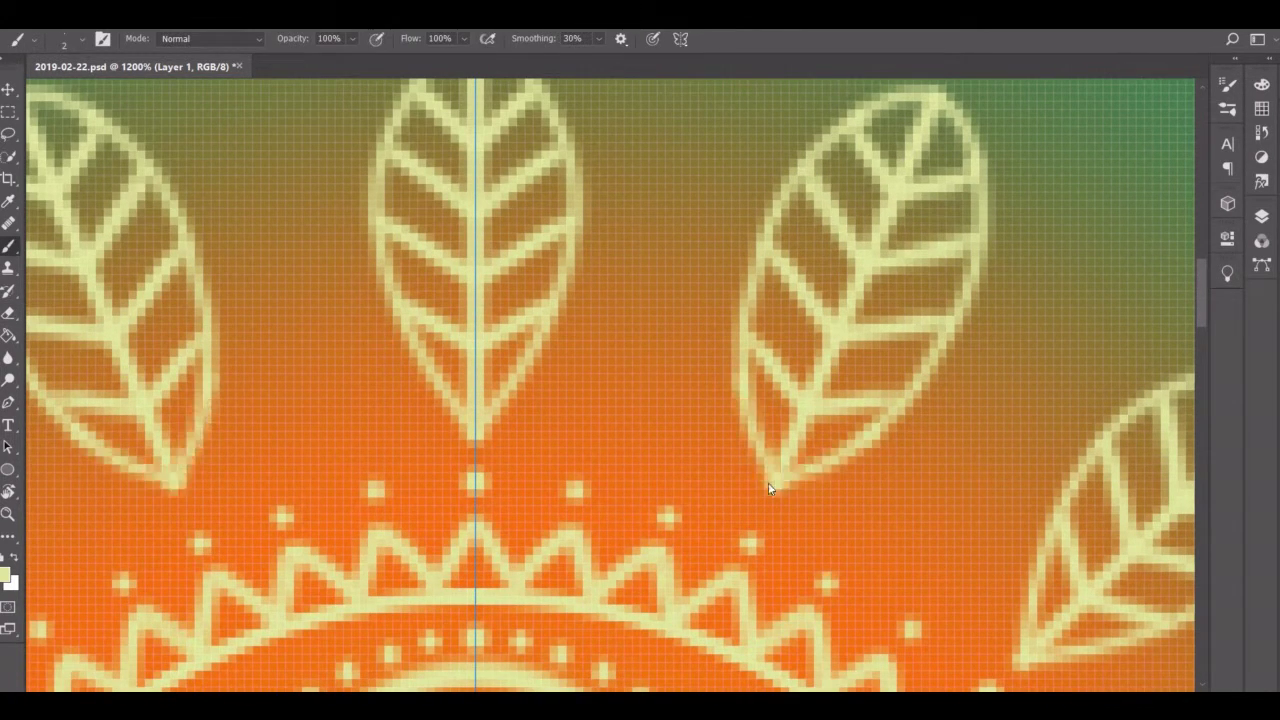
Redo the uneven dots beside the ring, repainting one larger
{"action": "key", "text": "e"}
{"action": "left_click", "coordinate": [745, 542]}
{"action": "key", "text": "b"}
{"action": "left_click", "coordinate": [748, 538]}
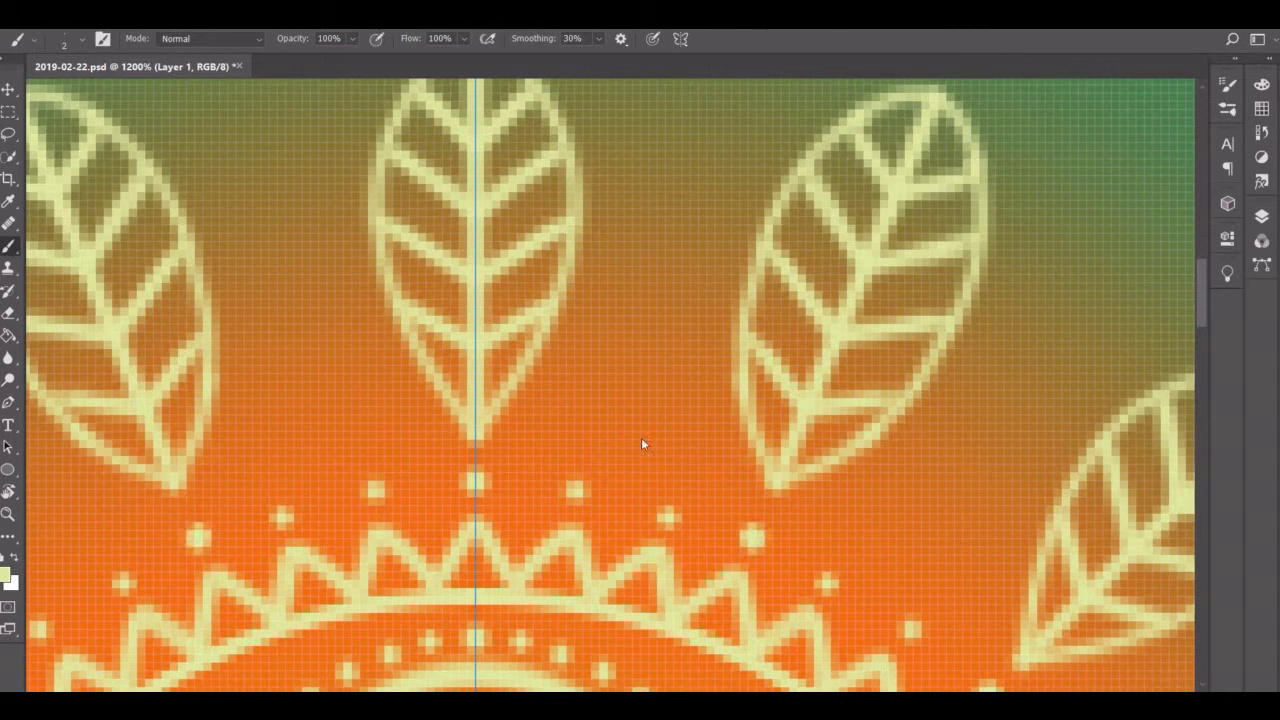
{"action": "key", "text": "e"}
{"action": "left_click", "coordinate": [667, 514]}
{"action": "key", "text": "b"}
{"action": "left_click", "coordinate": [667, 509]}
{"action": "scroll", "coordinate": [659, 497], "scroll_direction": "up", "scroll_amount": 3}
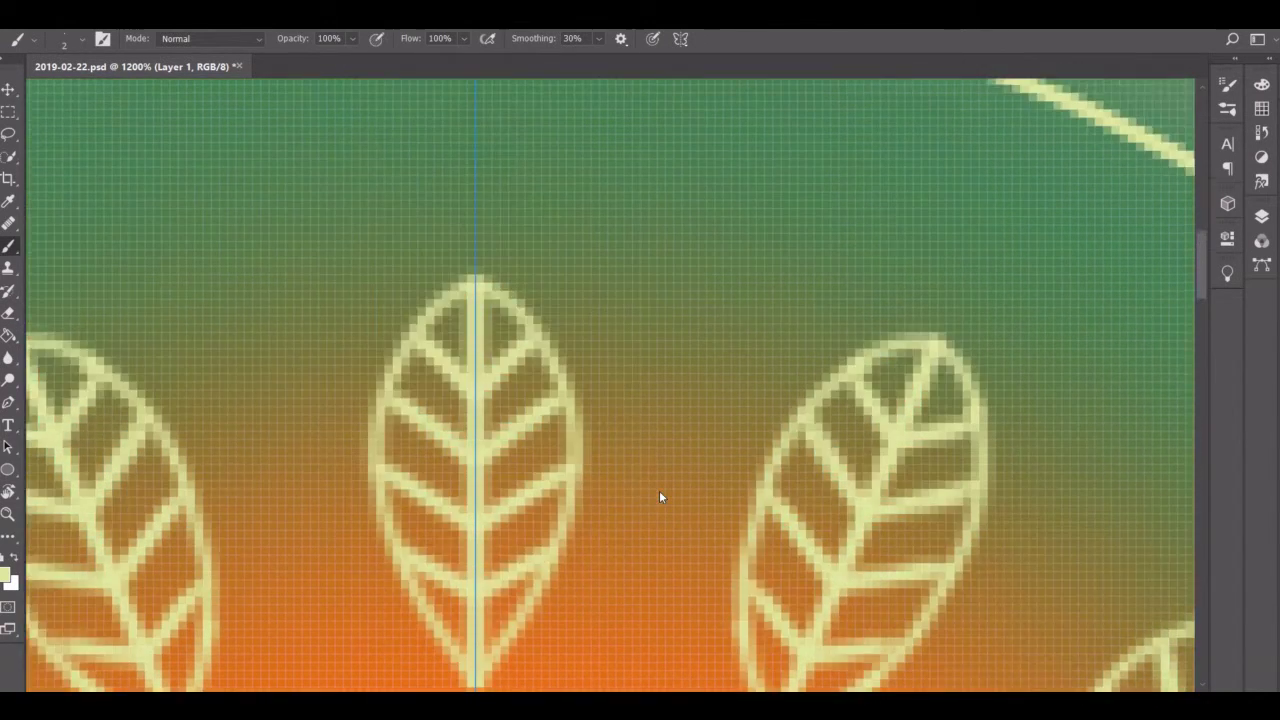
{"action": "scroll", "coordinate": [659, 497], "scroll_direction": "up", "scroll_amount": 2}
{"action": "scroll", "coordinate": [659, 497], "scroll_direction": "up", "scroll_amount": 1}
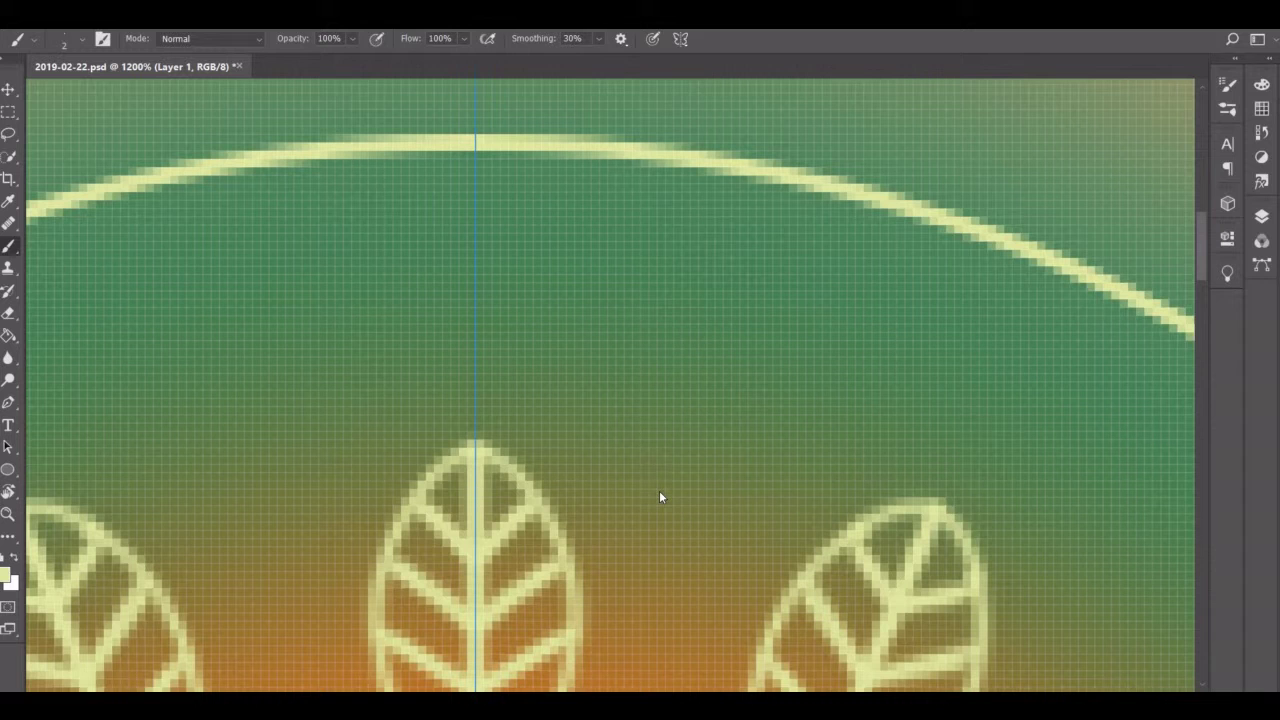
{"action": "mouse_move", "coordinate": [762, 182]}
{"action": "left_mouse_down"}
{"action": "mouse_move", "coordinate": [476, 385]}
{"action": "mouse_move", "coordinate": [772, 305]}
{"action": "left_mouse_up"}
{"action": "left_click_drag", "start_coordinate": [797, 347], "coordinate": [939, 475]}
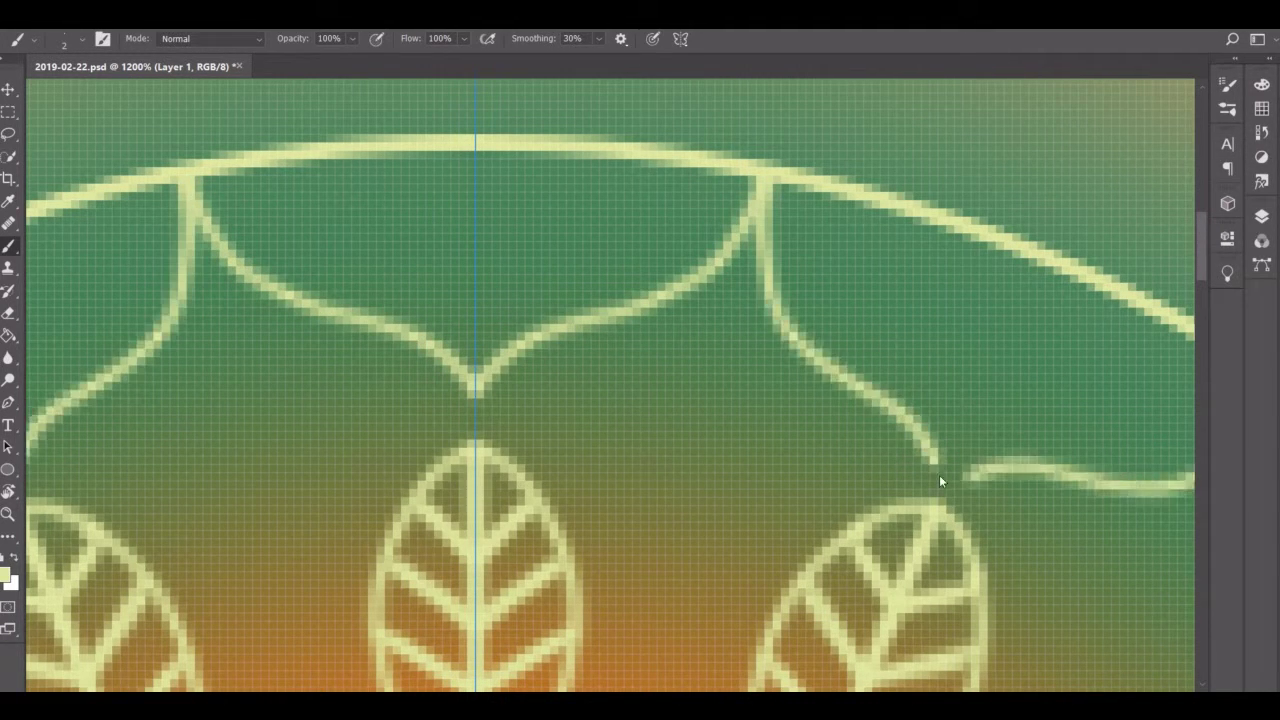
{"action": "key", "text": "ctrl+z"}
{"action": "key", "text": "ctrl+z"}
{"action": "key", "text": "ctrl+z"}
{"action": "key", "text": "ctrl+z"}
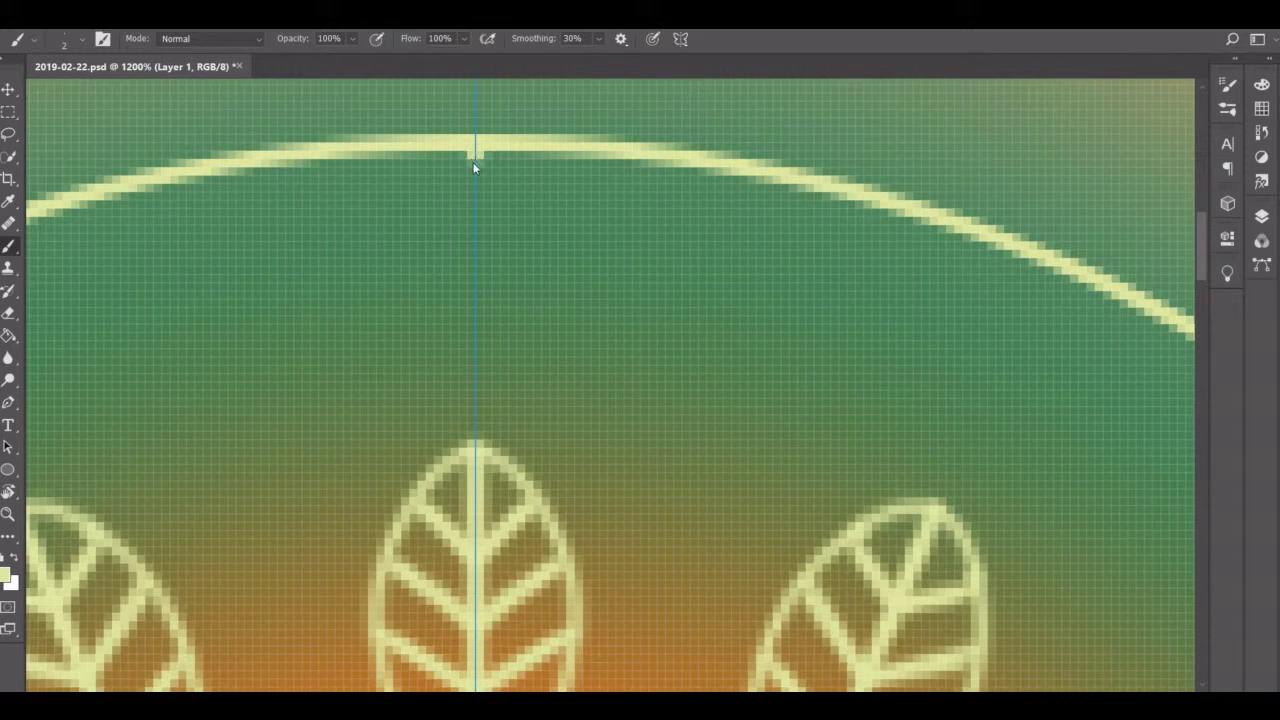
Dismiss Color Balance without changes and undo the stray mark below the arc
{"action": "key", "text": "ctrl+b"}
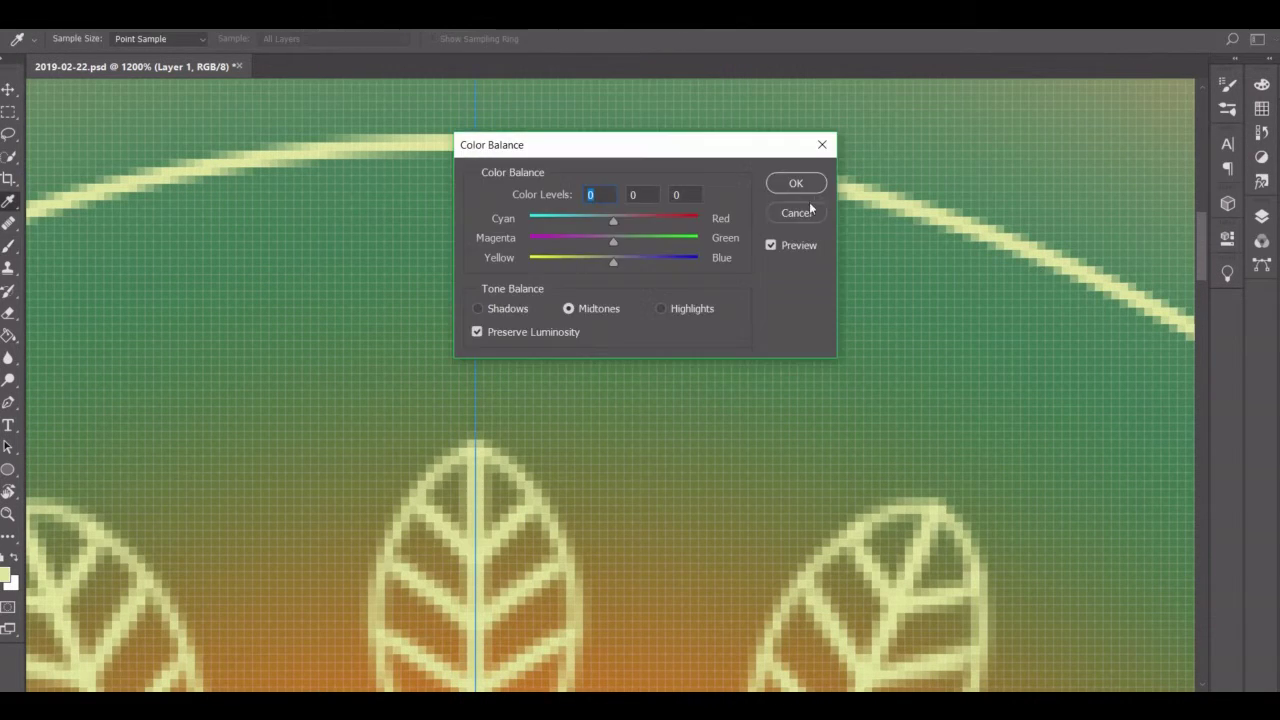
{"action": "key", "text": "Escape"}
{"action": "key", "text": "ctrl+z"}
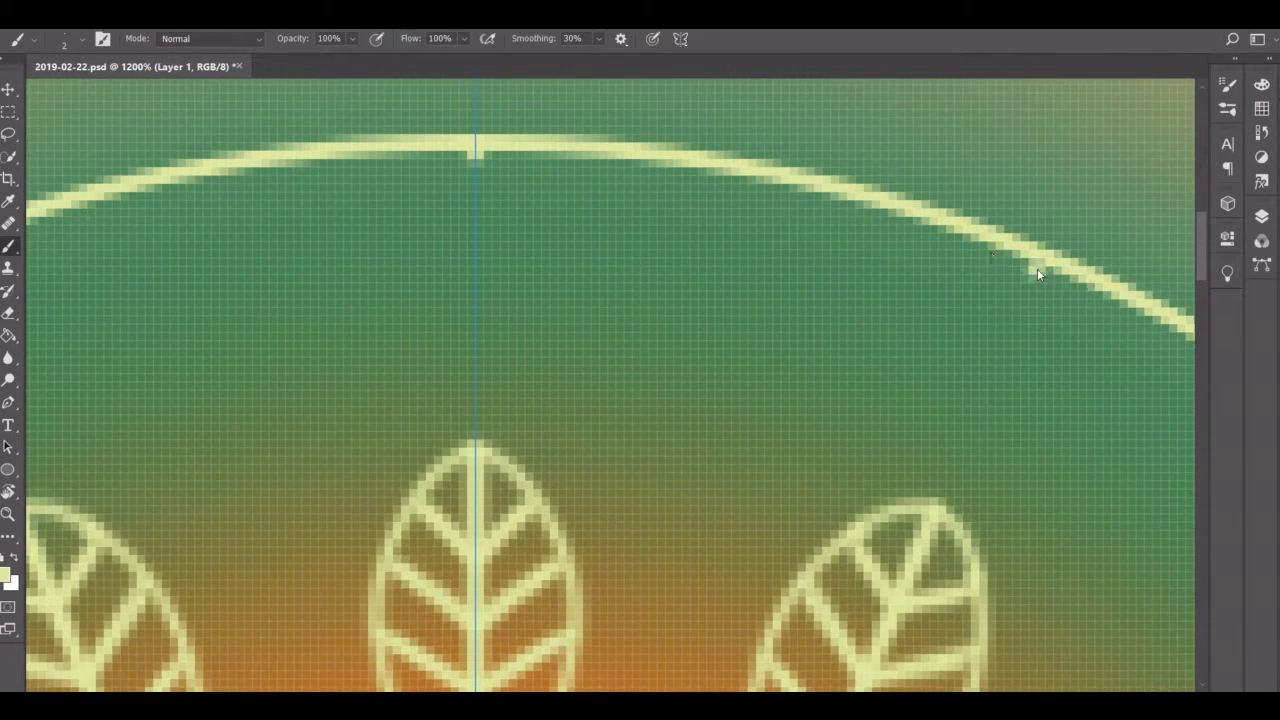
Try mirrored curves linking the arc to the leaves, then undo them and the arc bumps
{"action": "left_click", "coordinate": [781, 190]}
{"action": "left_click_drag", "start_coordinate": [777, 188], "coordinate": [530, 284]}
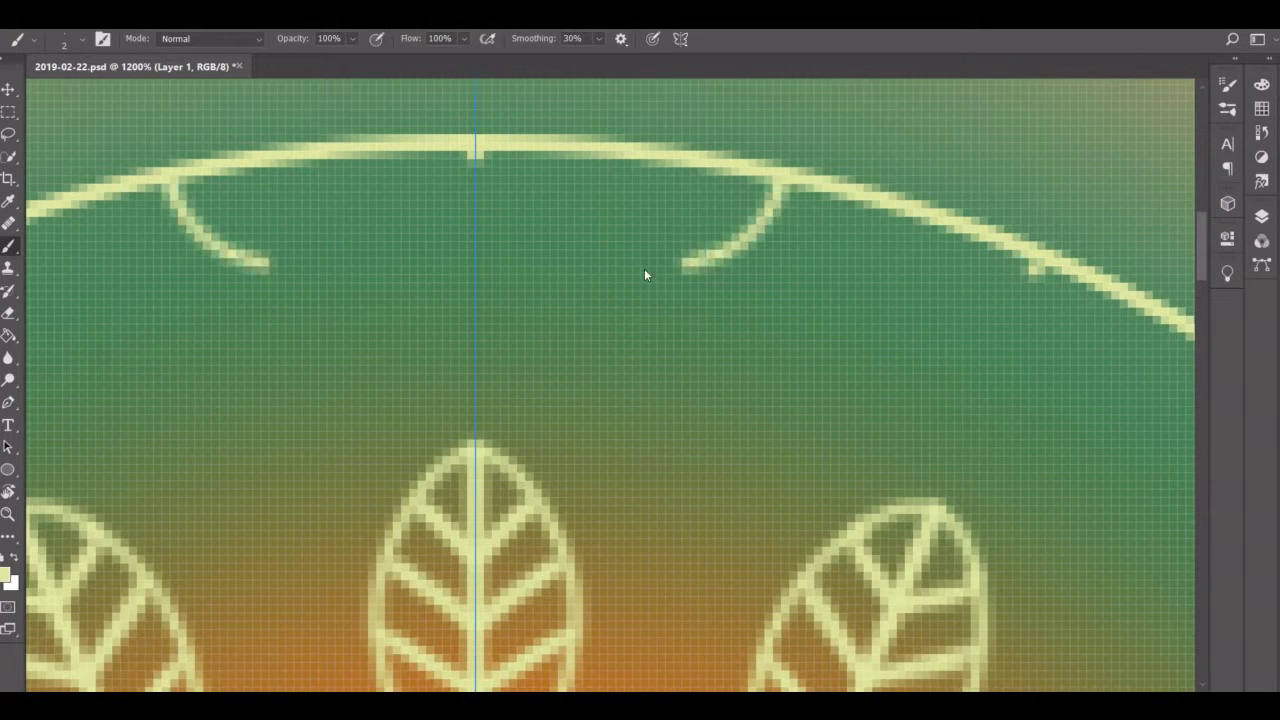
{"action": "key", "text": "ctrl+z"}
{"action": "left_click_drag", "start_coordinate": [475, 408], "coordinate": [777, 185]}
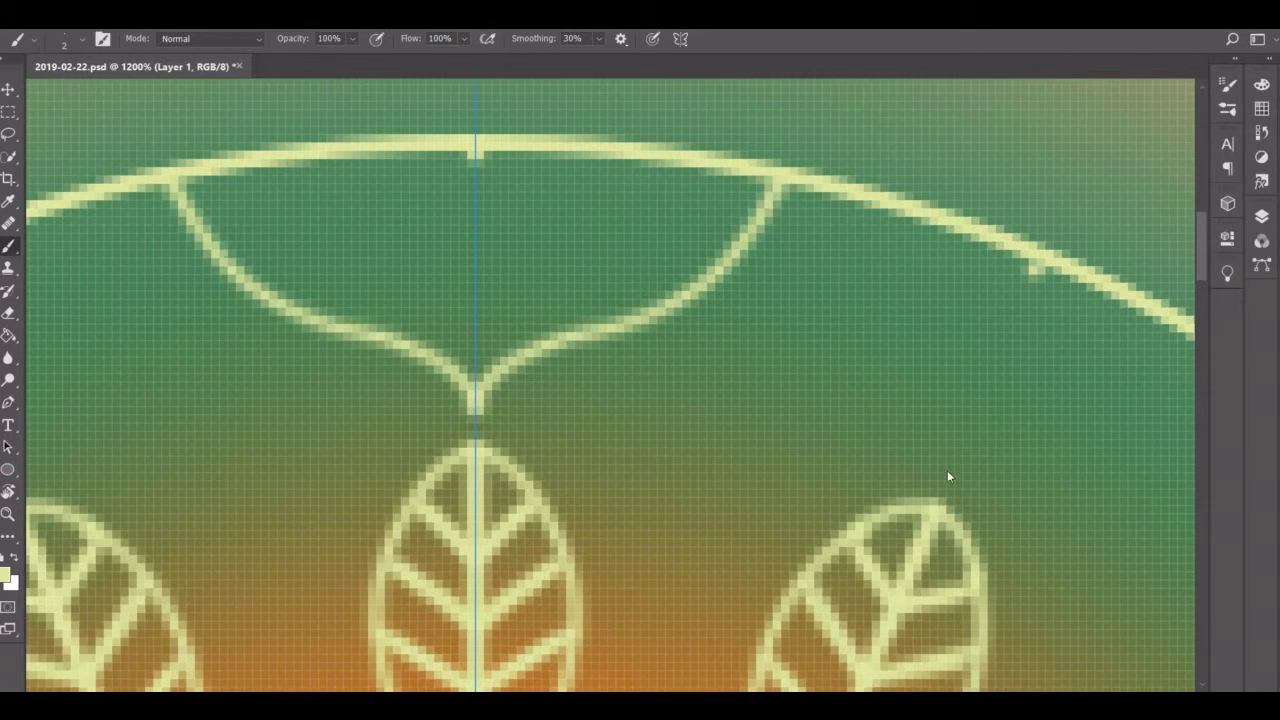
{"action": "left_click_drag", "start_coordinate": [947, 470], "coordinate": [799, 184]}
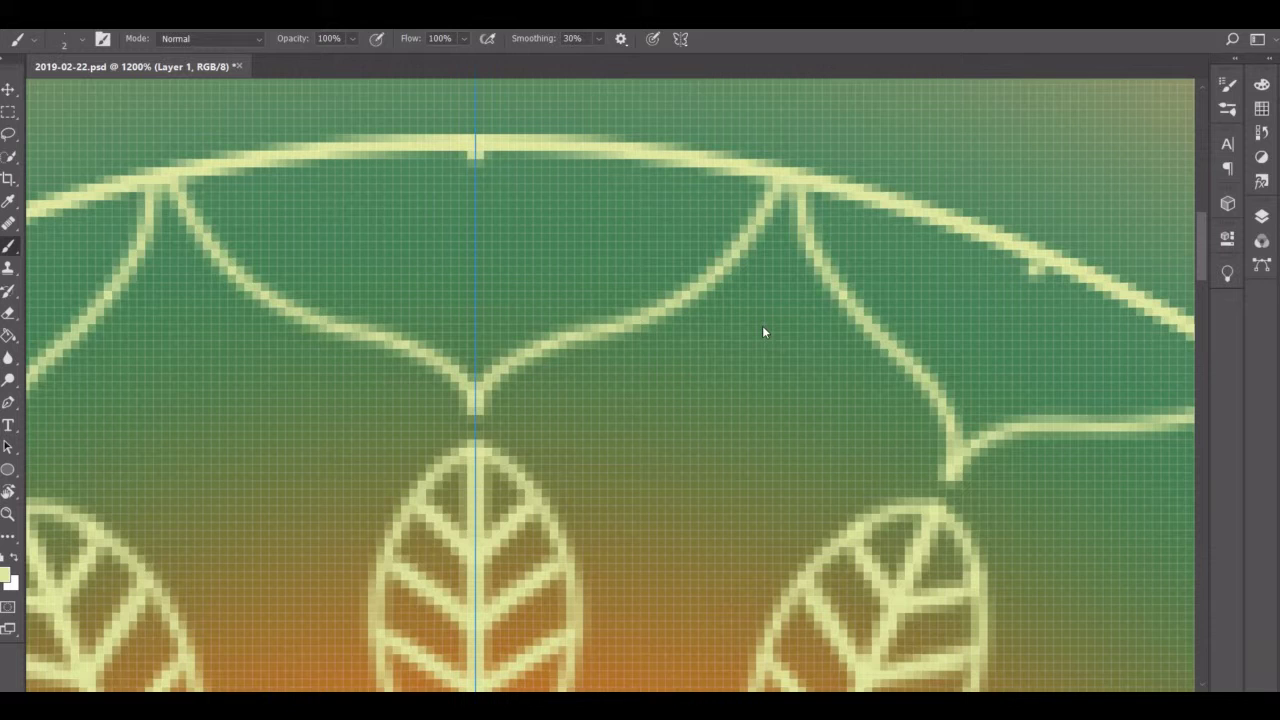
{"action": "key", "text": "ctrl+z"}
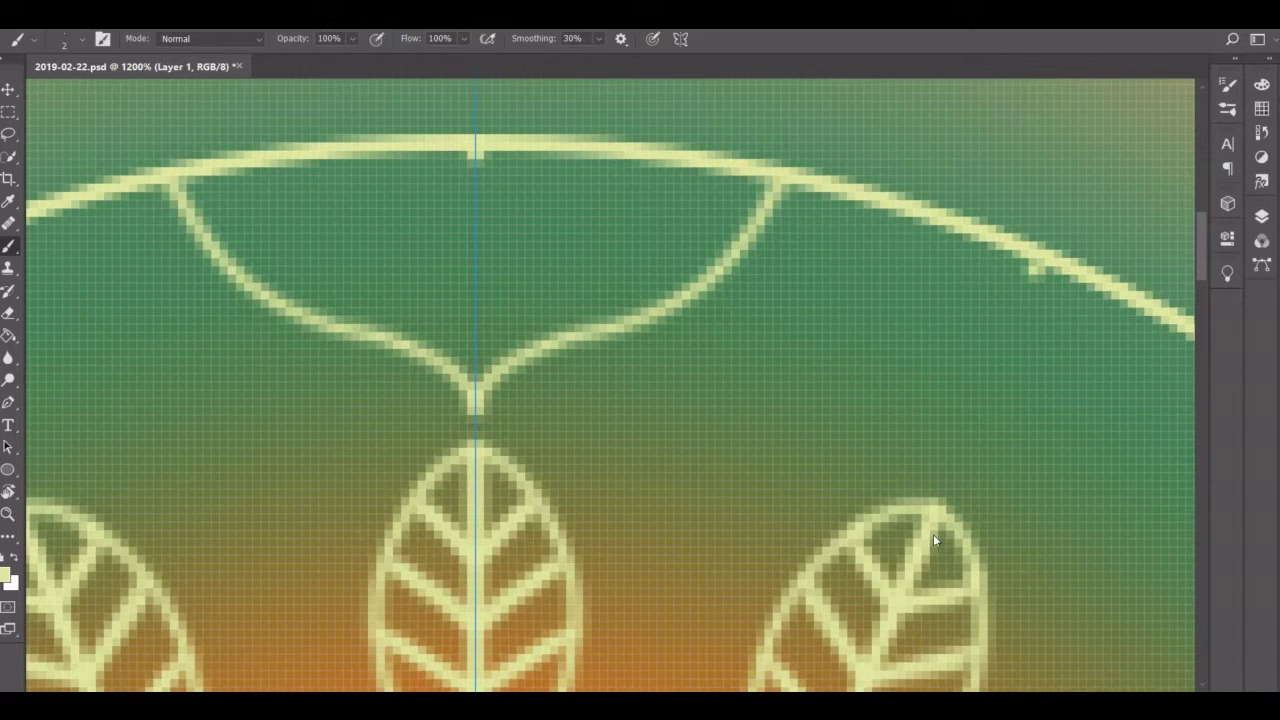
{"action": "key", "text": "ctrl+z"}
{"action": "left_click_drag", "start_coordinate": [476, 410], "coordinate": [748, 180]}
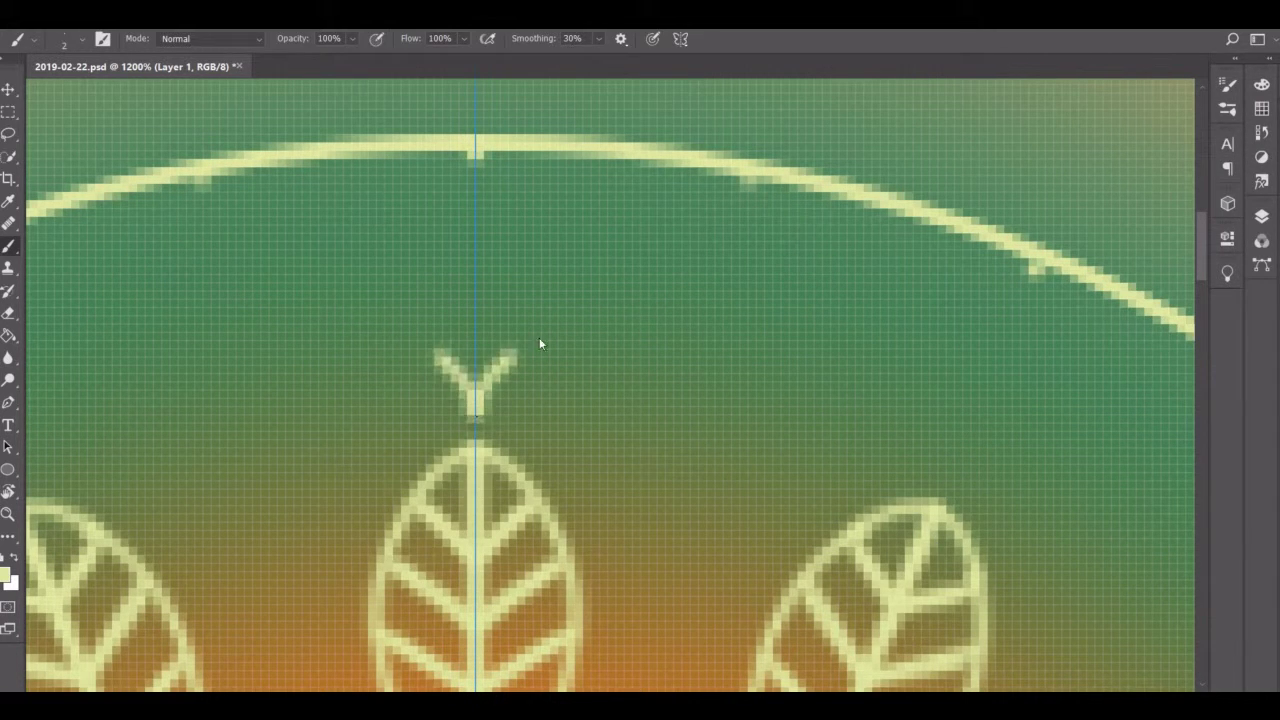
{"action": "left_click_drag", "start_coordinate": [927, 390], "coordinate": [769, 169]}
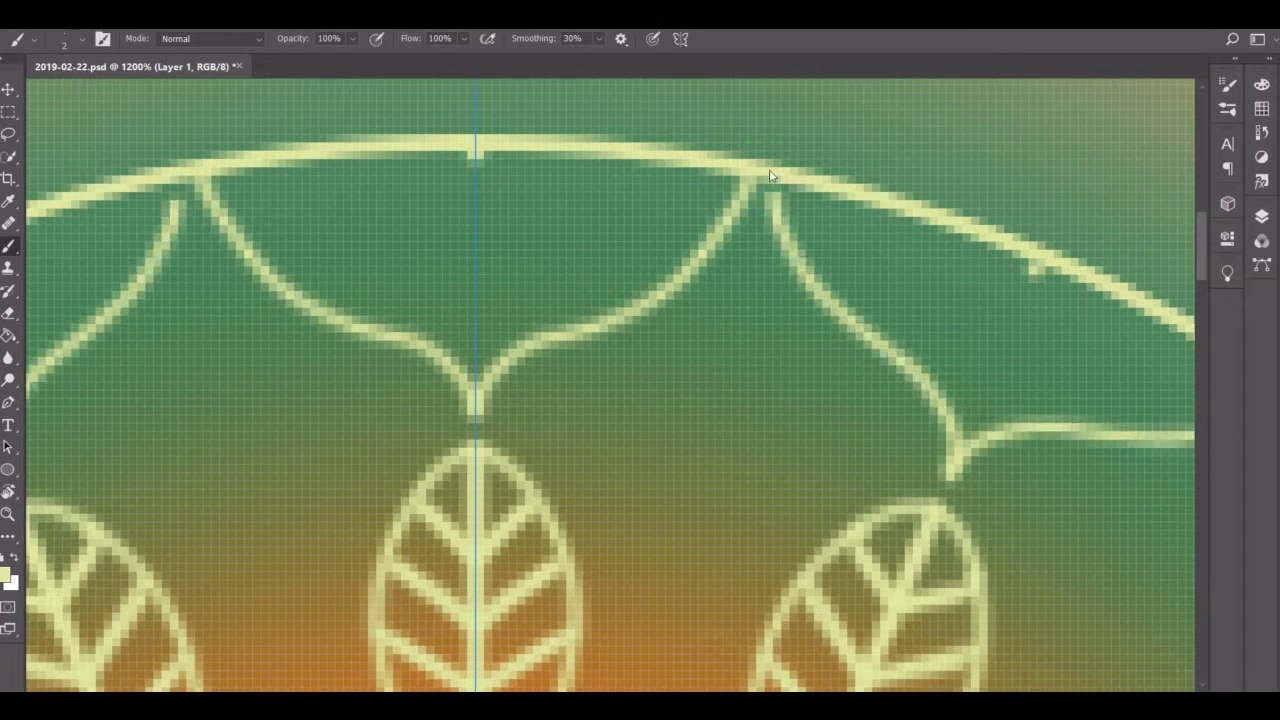
{"action": "key", "text": "ctrl+z"}
{"action": "key", "text": "ctrl+z"}
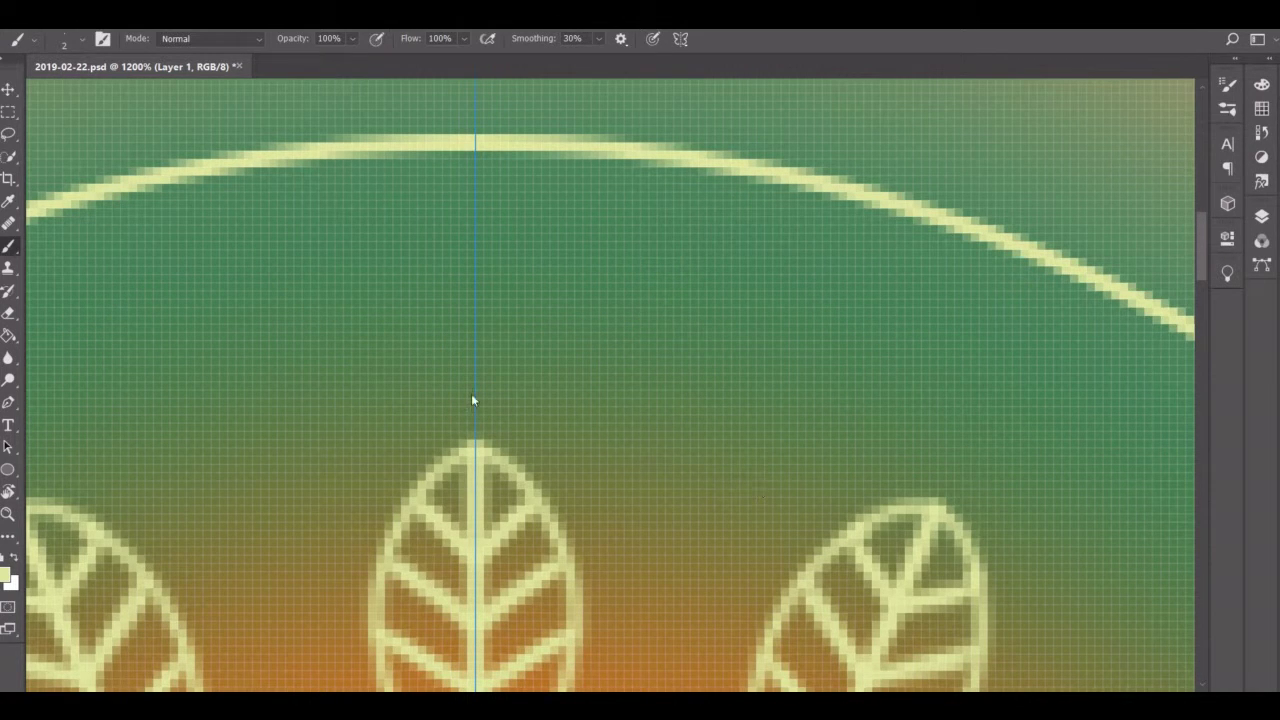
Place growing dots up the centre line and round out the dots meeting the arc
{"action": "left_click", "coordinate": [474, 398]}
{"action": "left_click", "coordinate": [475, 332]}
{"action": "left_click", "coordinate": [475, 255]}
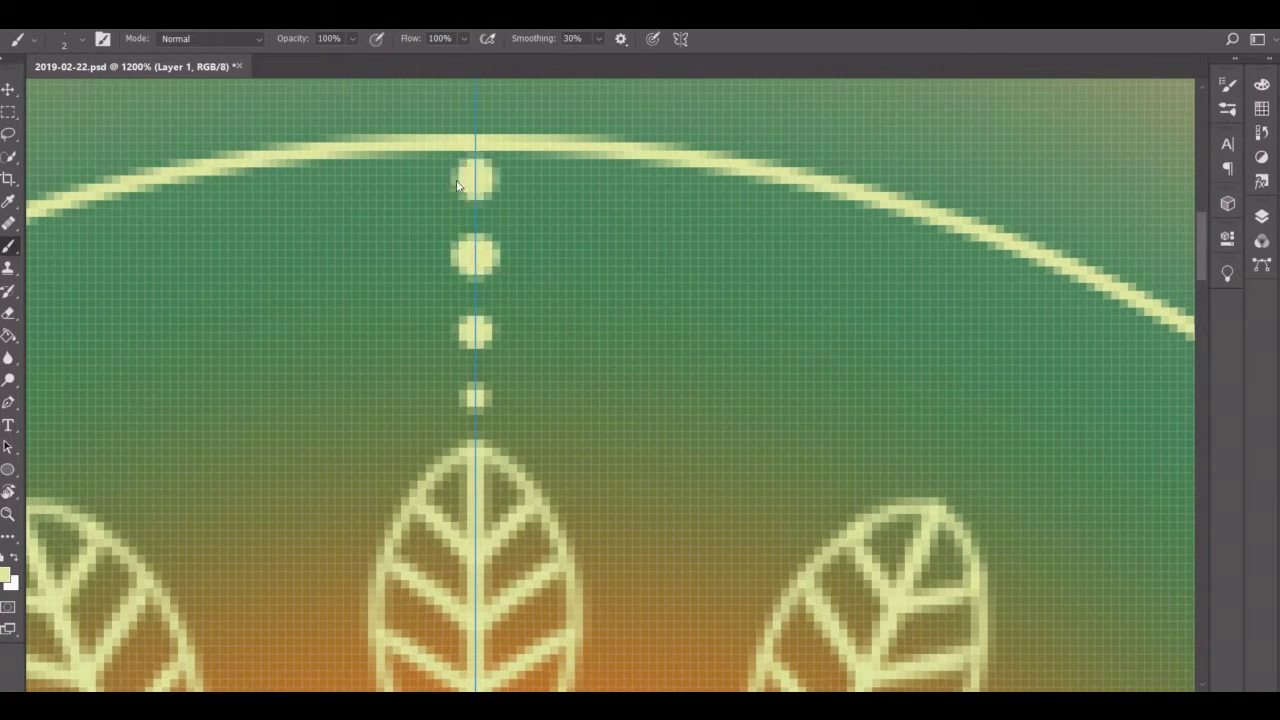
{"action": "left_click", "coordinate": [475, 175]}
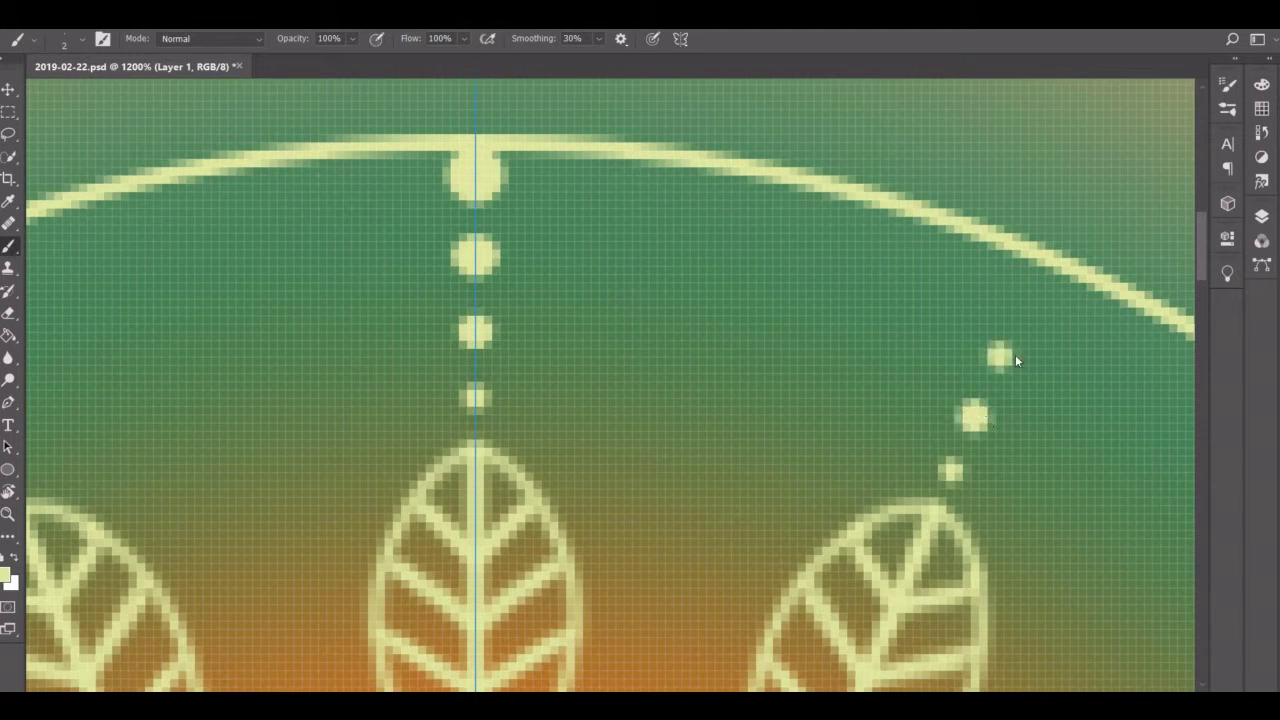
{"action": "left_click", "coordinate": [1010, 343]}
{"action": "left_click_drag", "start_coordinate": [1030, 303], "coordinate": [997, 283]}
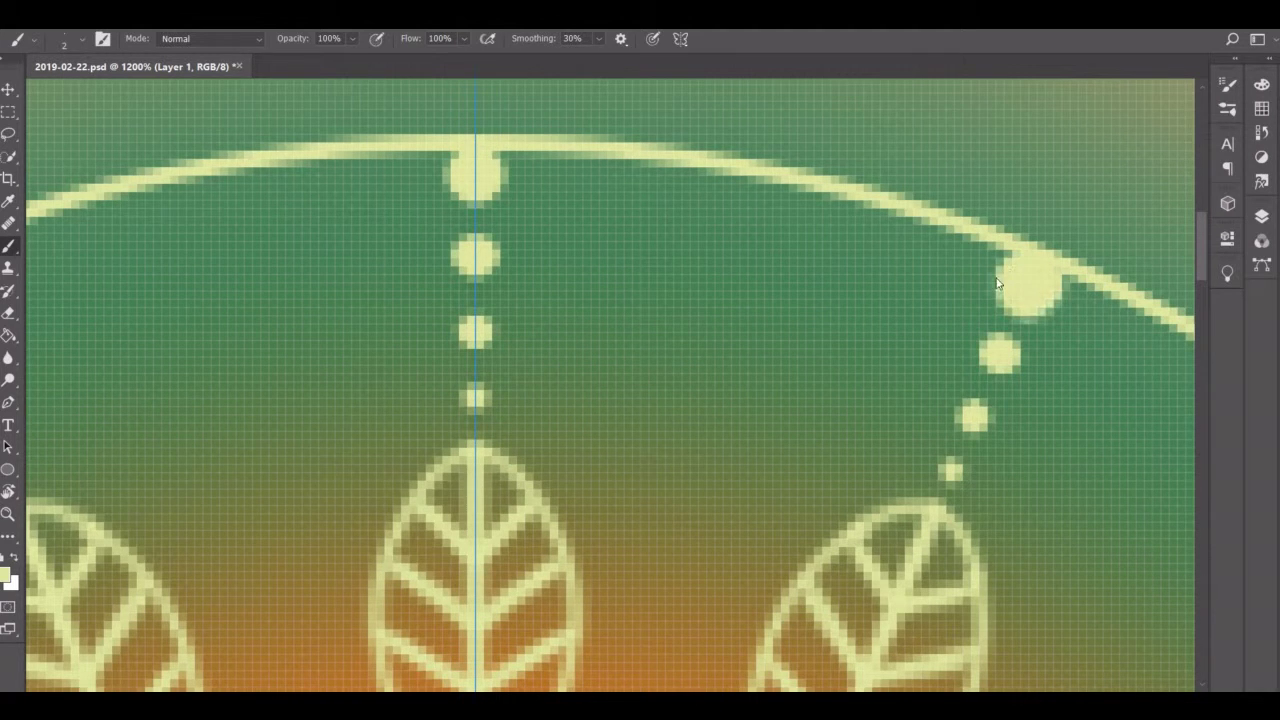
Scatter mirrored dots below the arc, including dot pairs beside the centre line
{"action": "left_click", "coordinate": [910, 422]}
{"action": "left_click", "coordinate": [1012, 463]}
{"action": "left_click", "coordinate": [1085, 452]}
{"action": "left_click", "coordinate": [871, 365]}
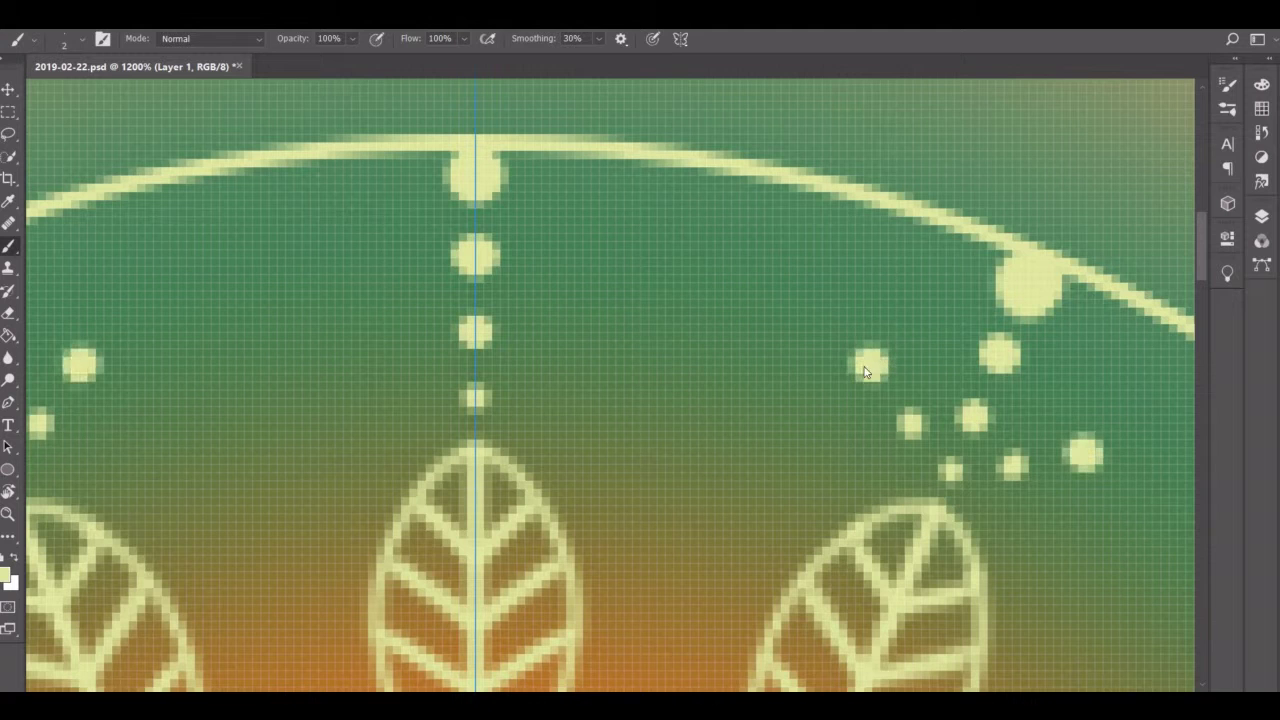
{"action": "left_click", "coordinate": [795, 325]}
{"action": "left_click", "coordinate": [1163, 478]}
{"action": "left_click", "coordinate": [533, 366]}
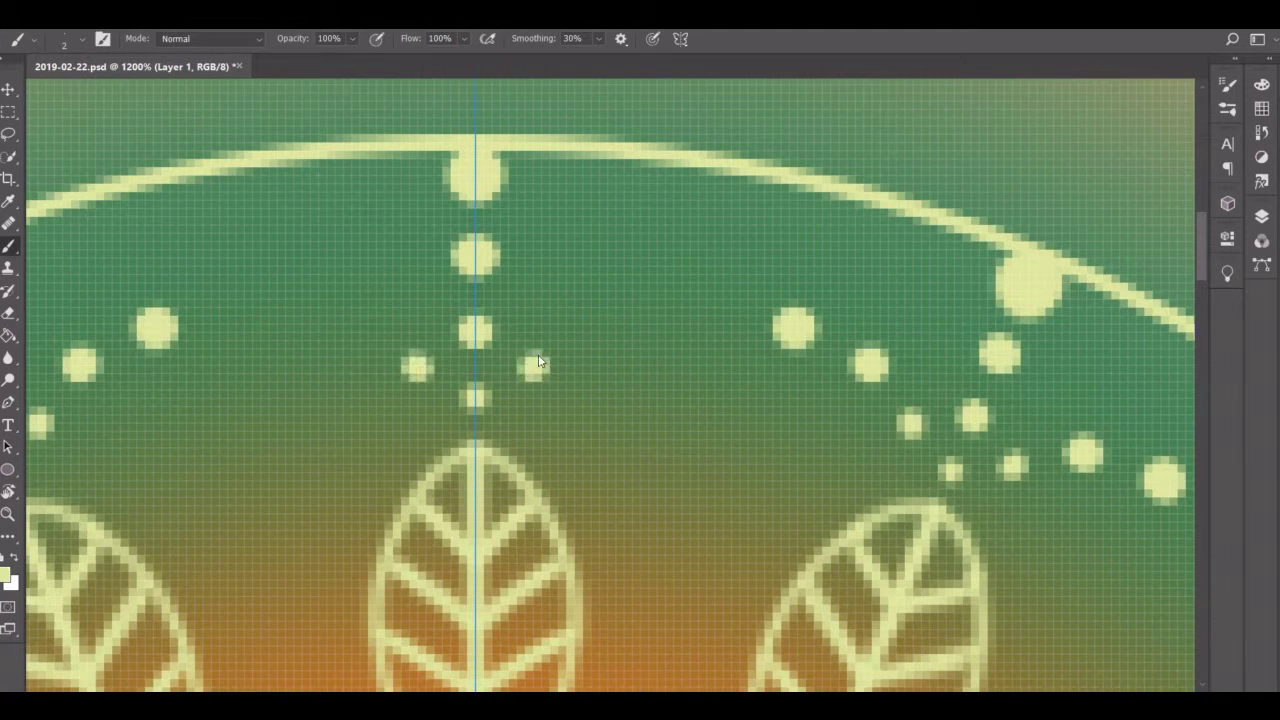
{"action": "left_click", "coordinate": [598, 330]}
{"action": "left_click", "coordinate": [679, 309]}
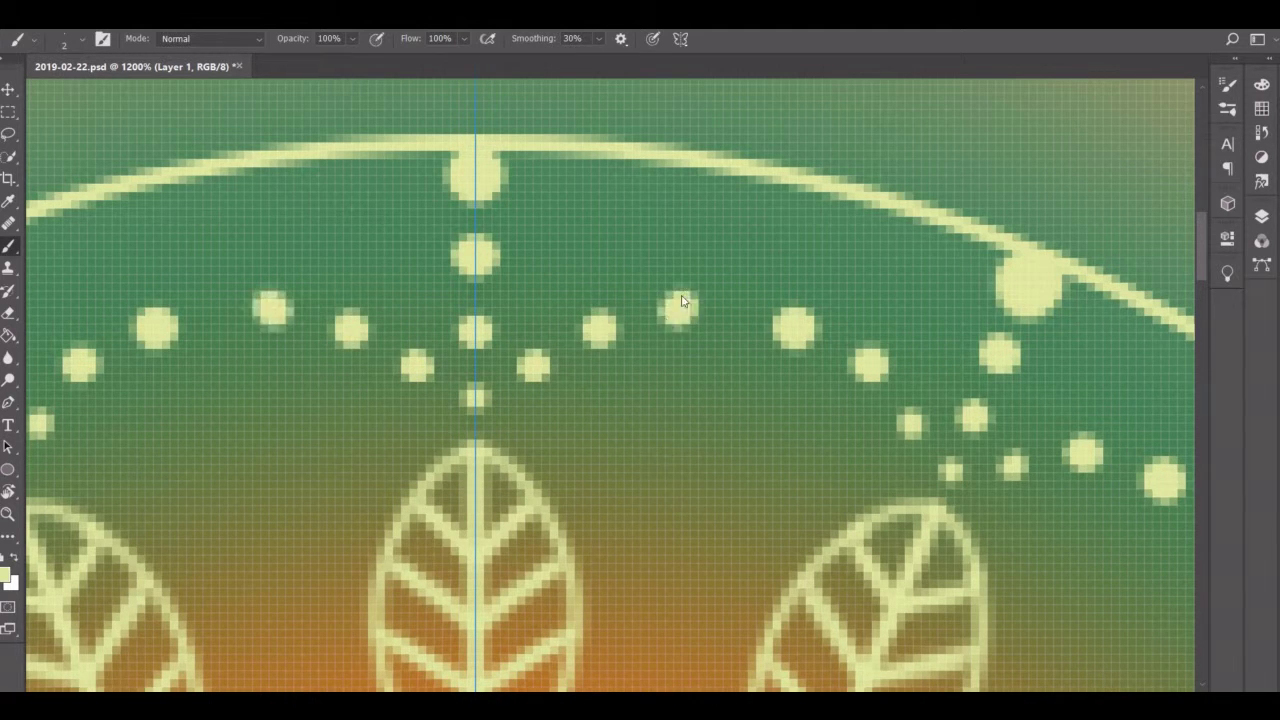
Paint large dots above the leaves and in the green ring, plus a trail of small dots between the leaves
{"action": "left_click_drag", "start_coordinate": [720, 377], "coordinate": [745, 380]}
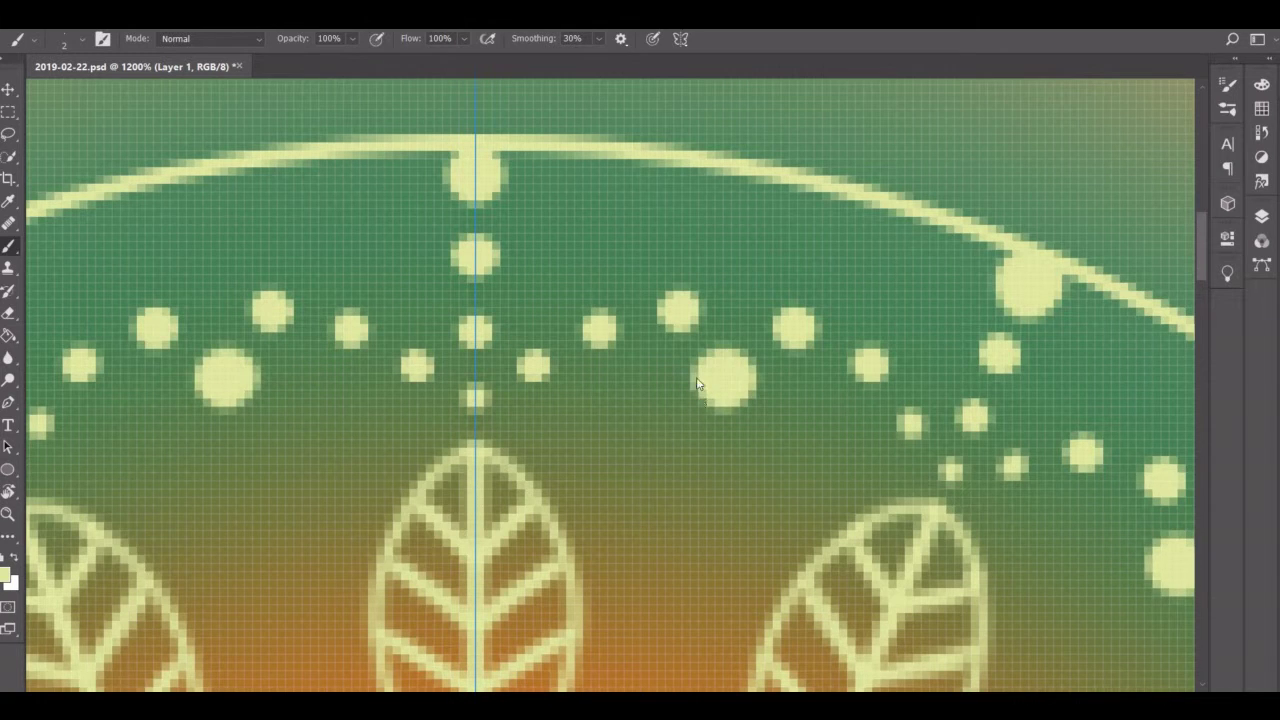
{"action": "left_click_drag", "start_coordinate": [731, 256], "coordinate": [760, 258]}
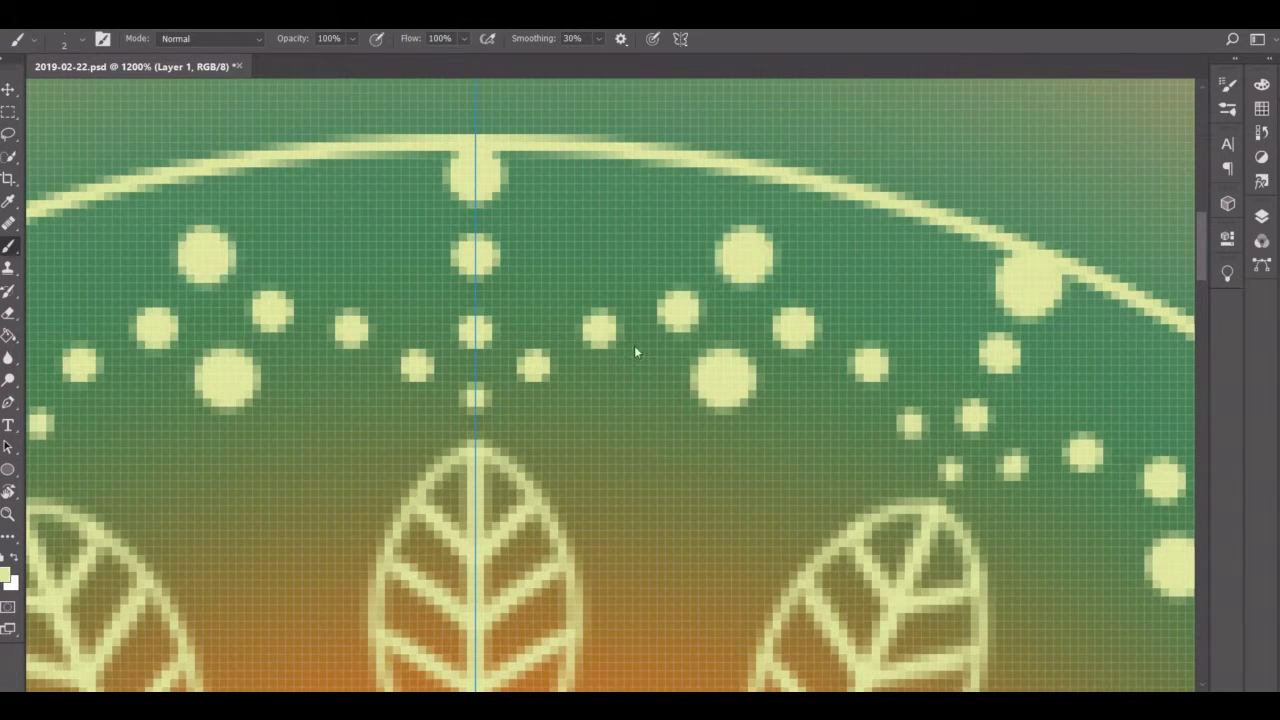
{"action": "left_click", "coordinate": [705, 461]}
{"action": "left_click", "coordinate": [698, 530]}
{"action": "left_click", "coordinate": [685, 590]}
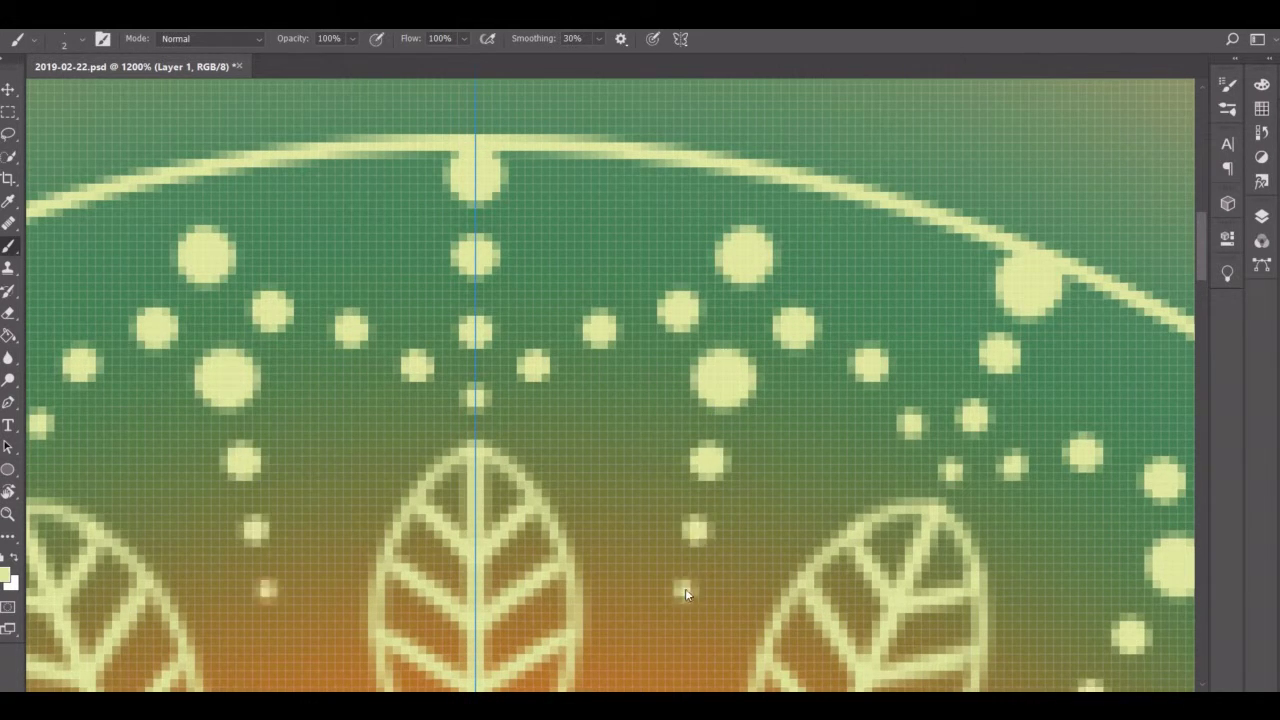
{"action": "scroll", "coordinate": [680, 544], "scroll_direction": "up", "scroll_amount": 3}
Zoom out to 800% to show the outer ring and enlarge the dot on the rim
{"action": "scroll", "coordinate": [680, 549], "scroll_direction": "up", "scroll_amount": 8}
{"action": "scroll", "coordinate": [680, 549], "scroll_direction": "left", "scroll_amount": 3}
{"action": "key", "text": "z"}
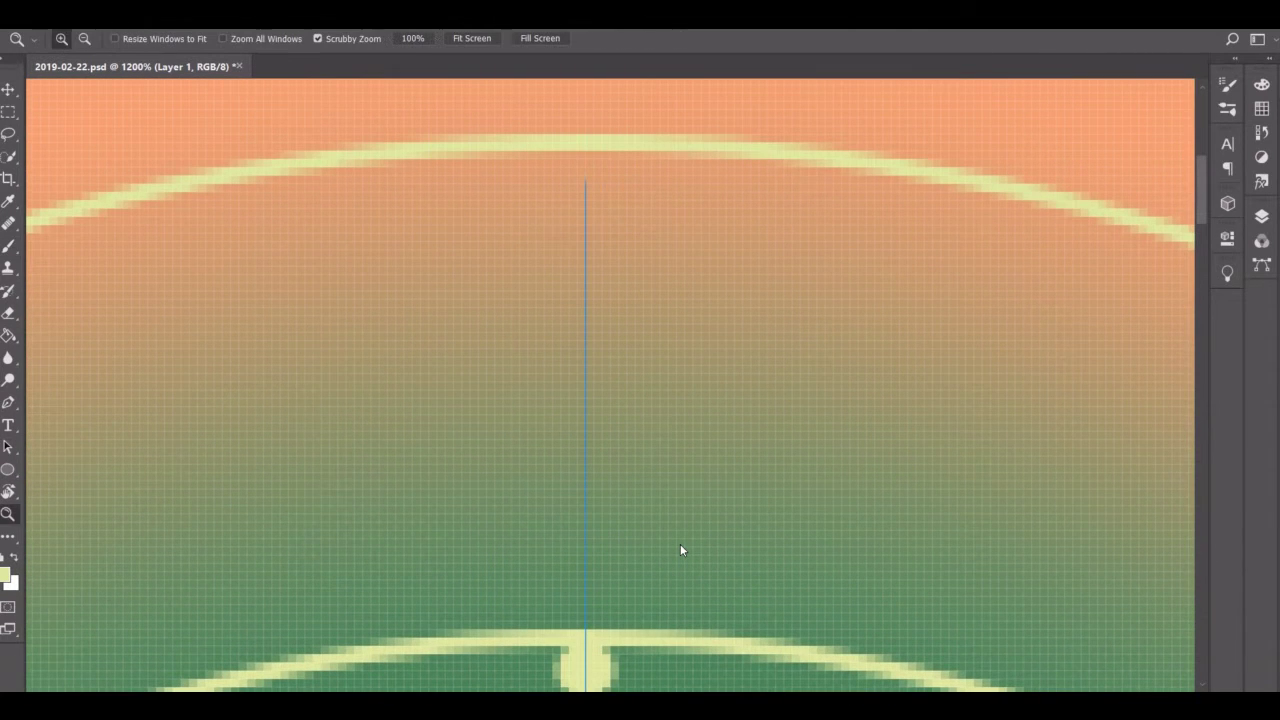
{"action": "left_click_drag", "start_coordinate": [680, 549], "coordinate": [301, 236]}
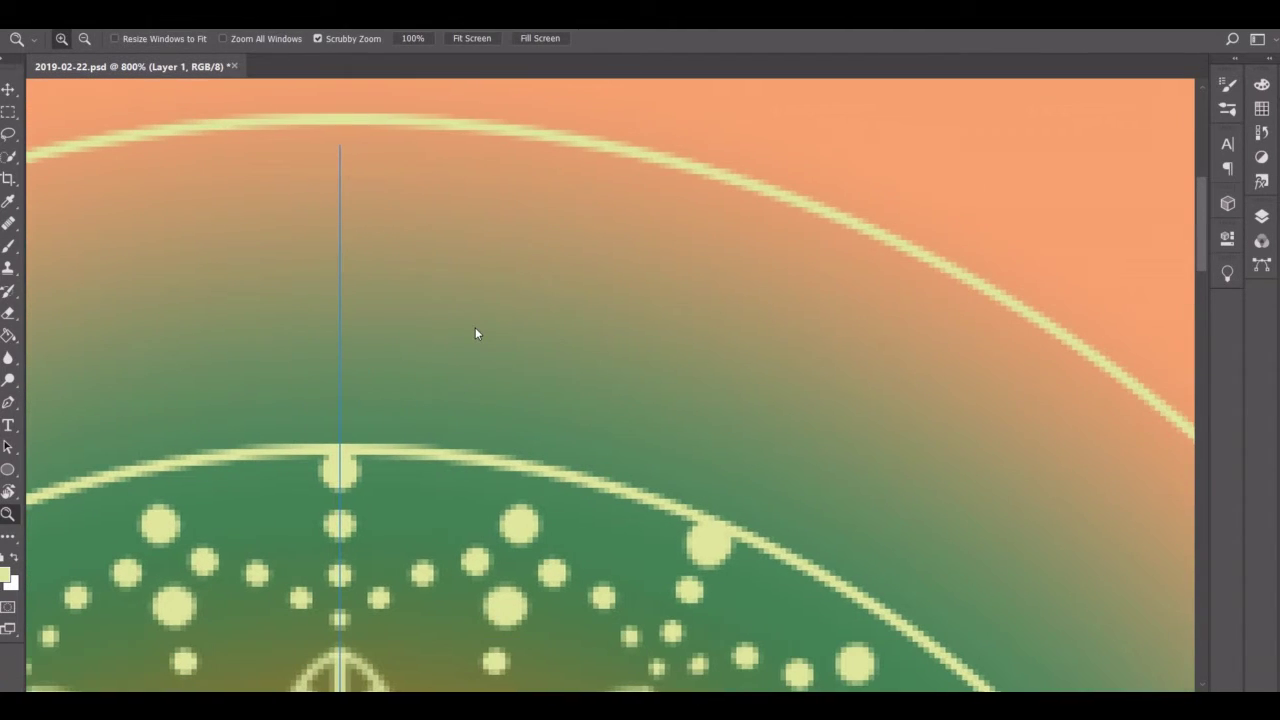
{"action": "key", "text": "b"}
{"action": "left_click_drag", "start_coordinate": [340, 478], "coordinate": [344, 455]}
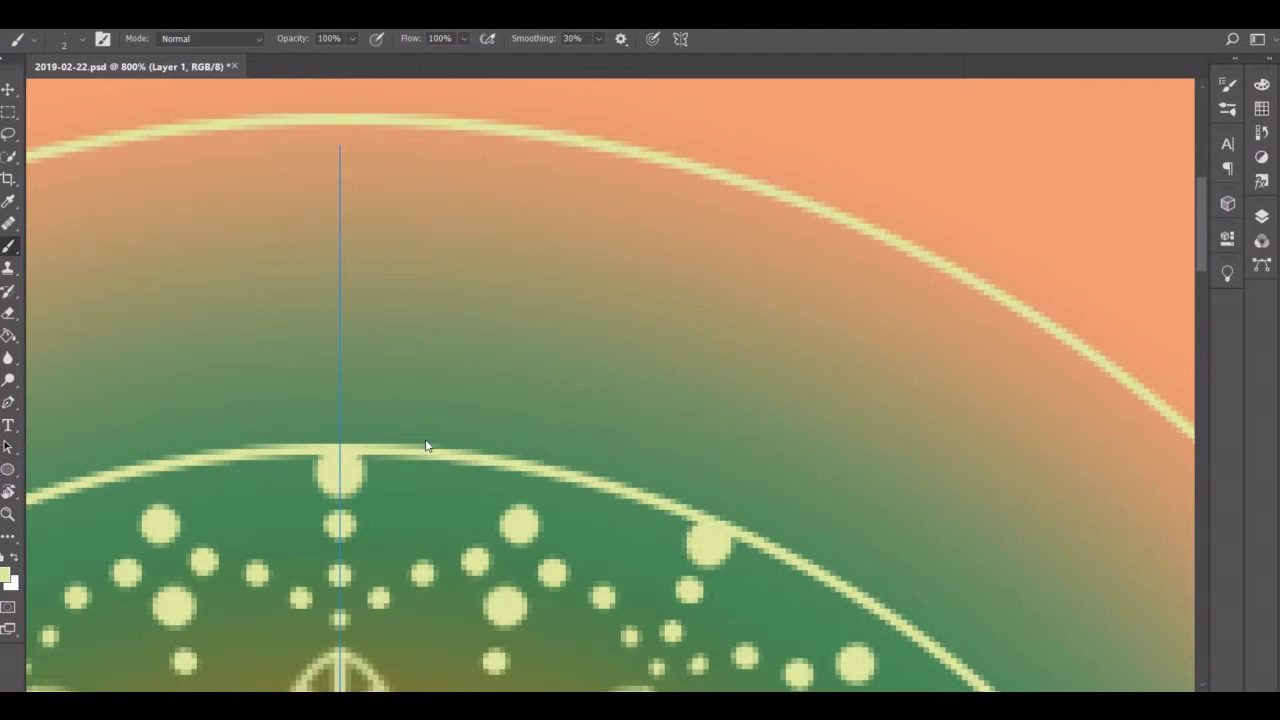
Paint a straight centre spoke and mirrored straight spokes from the outer circle to the inner-ring dots
{"action": "scroll", "coordinate": [347, 220], "scroll_direction": "left", "scroll_amount": 3}
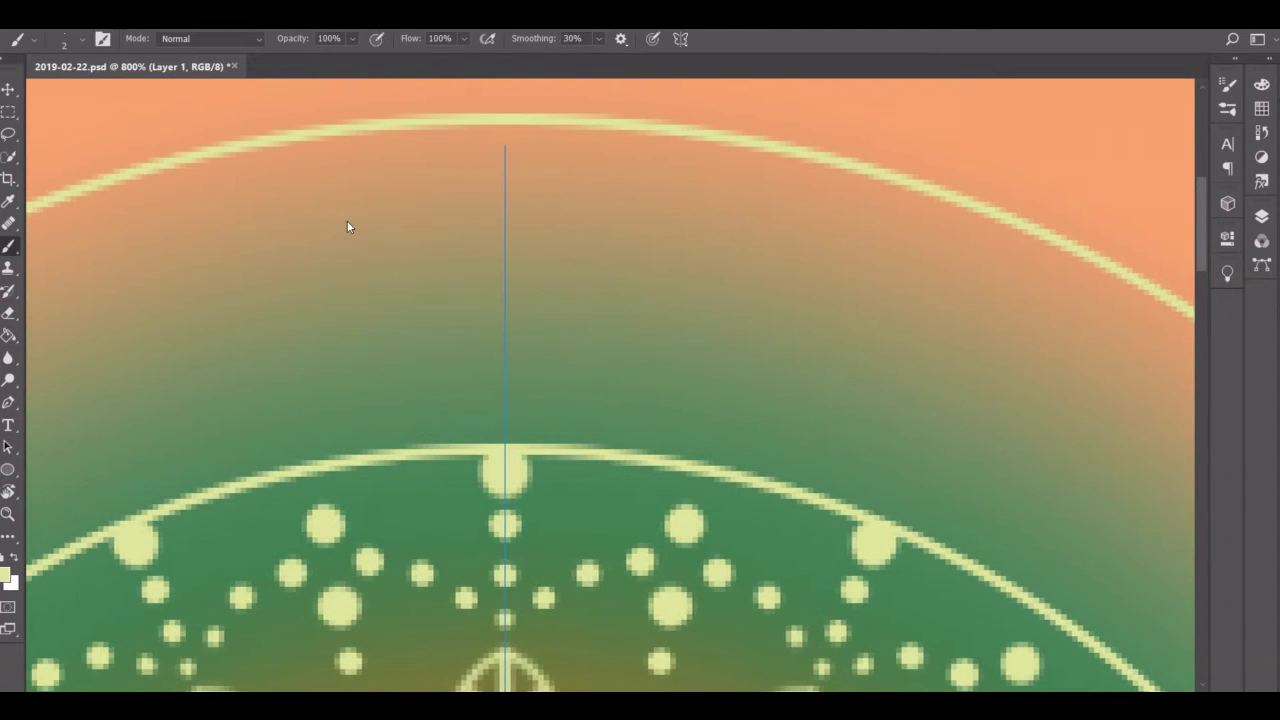
{"action": "mouse_move", "coordinate": [506, 147]}
{"action": "left_mouse_down"}
{"action": "mouse_move", "coordinate": [575, 361]}
{"action": "mouse_move", "coordinate": [514, 390]}
{"action": "left_mouse_up"}
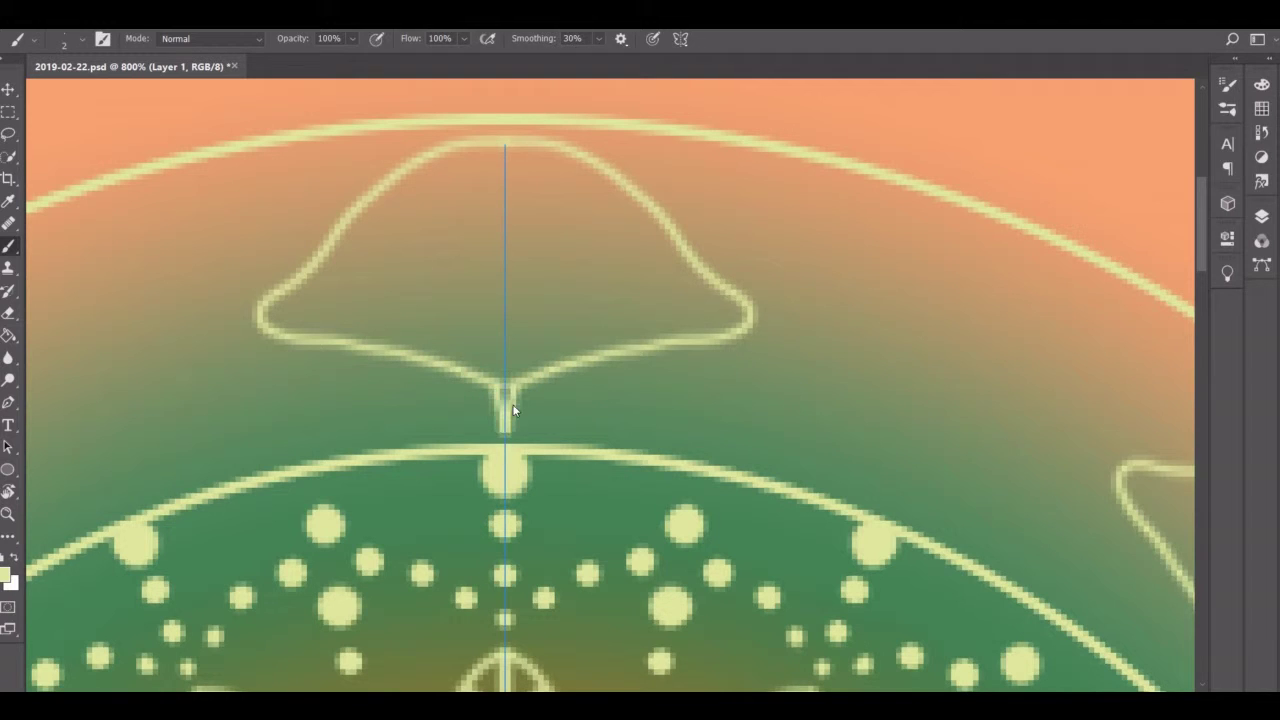
{"action": "key", "text": "ctrl+z"}
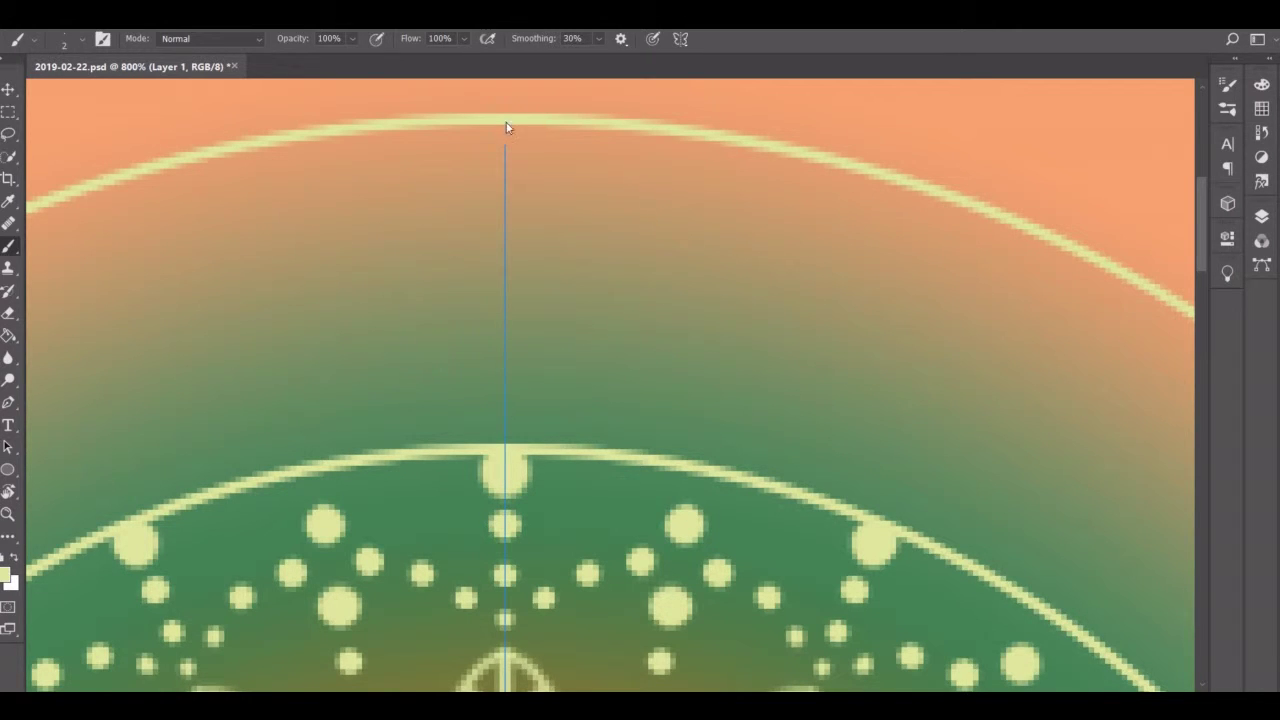
{"action": "left_click_drag", "start_coordinate": [506, 127], "coordinate": [504, 298]}
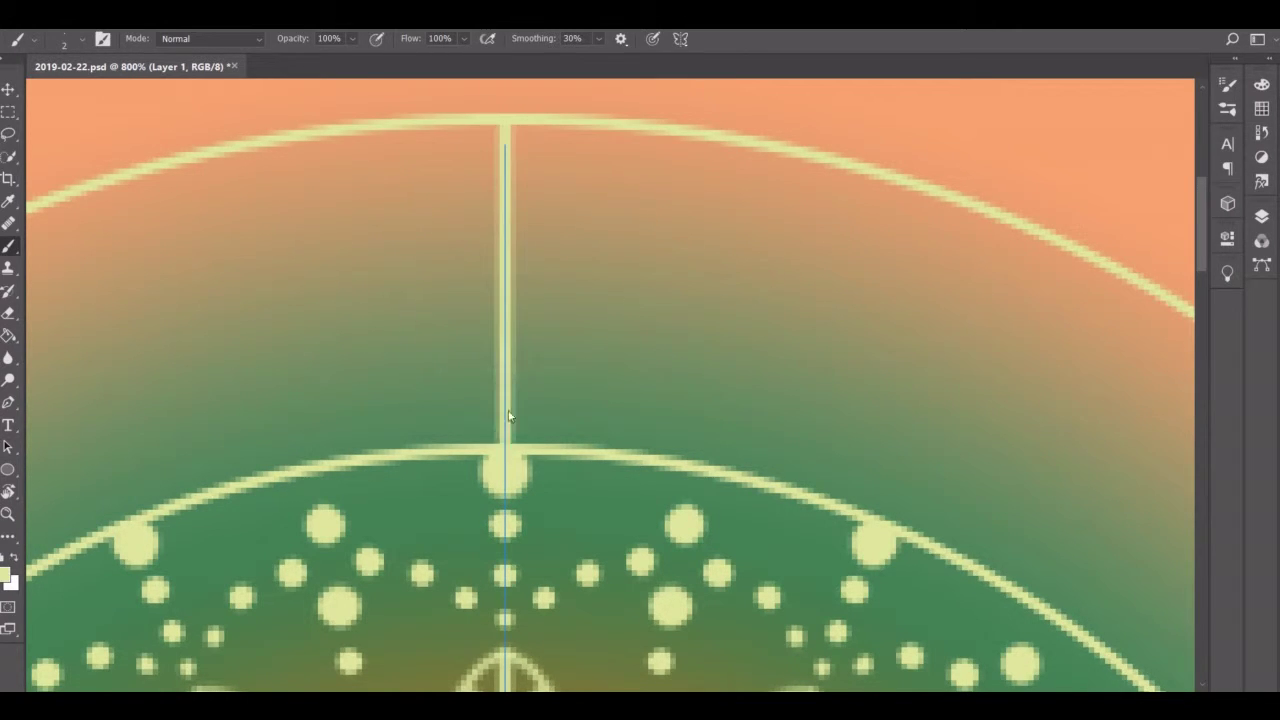
{"action": "left_click", "coordinate": [886, 520]}
{"action": "key", "text": "ctrl+z"}
{"action": "left_click", "coordinate": [946, 367]}
{"action": "left_click", "coordinate": [919, 433]}
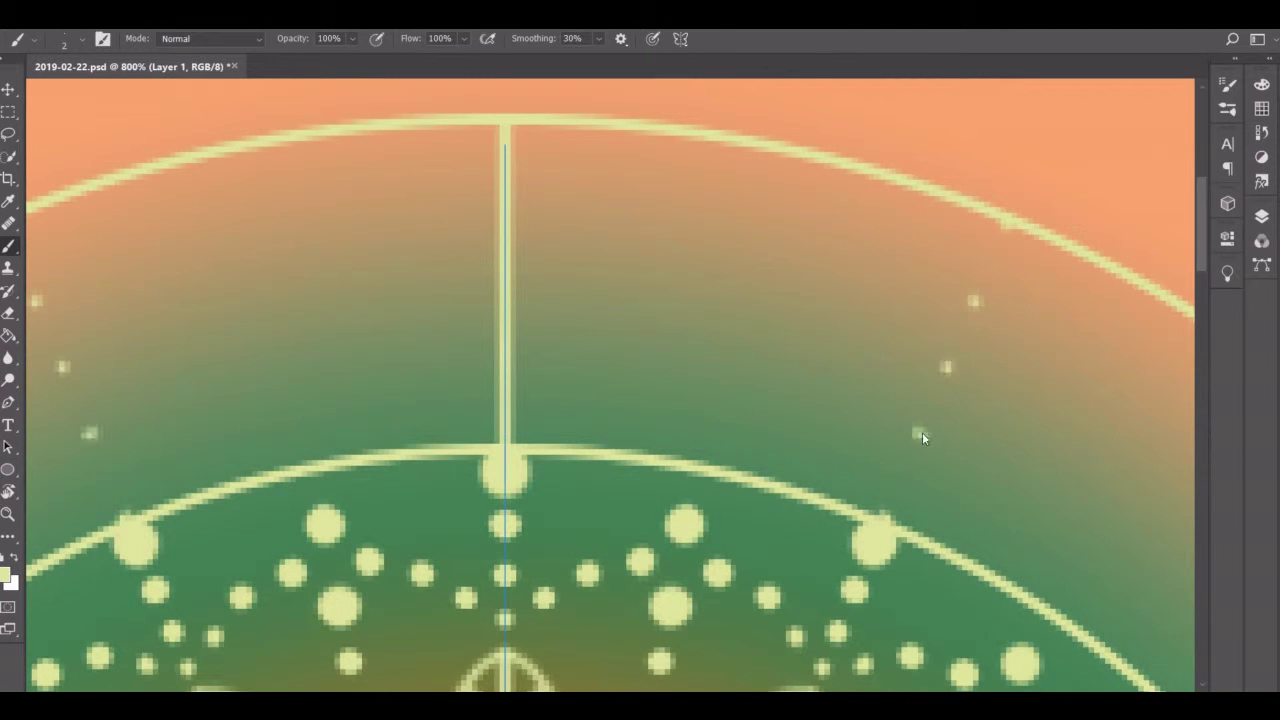
{"action": "left_click_drag", "start_coordinate": [987, 270], "coordinate": [885, 518]}
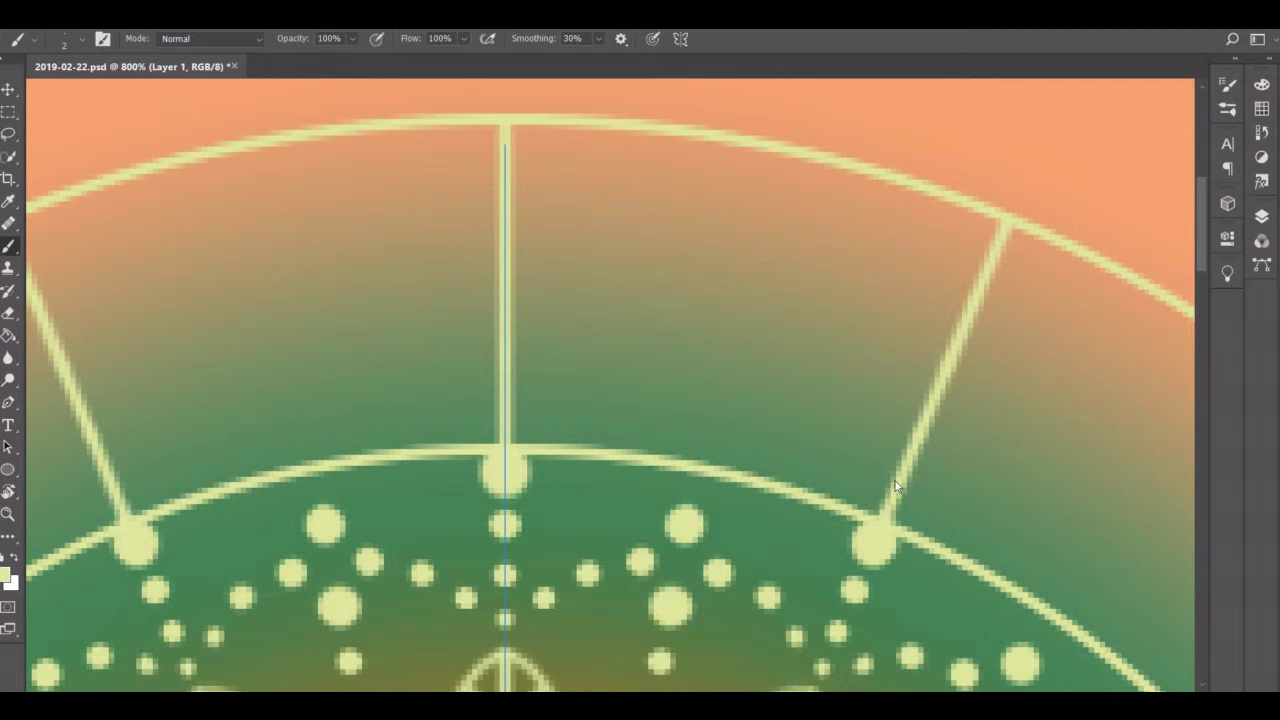
Draw two thin crossing guide lines with the Line Tool between the centre and right spokes
{"action": "right_click", "coordinate": [8, 470]}
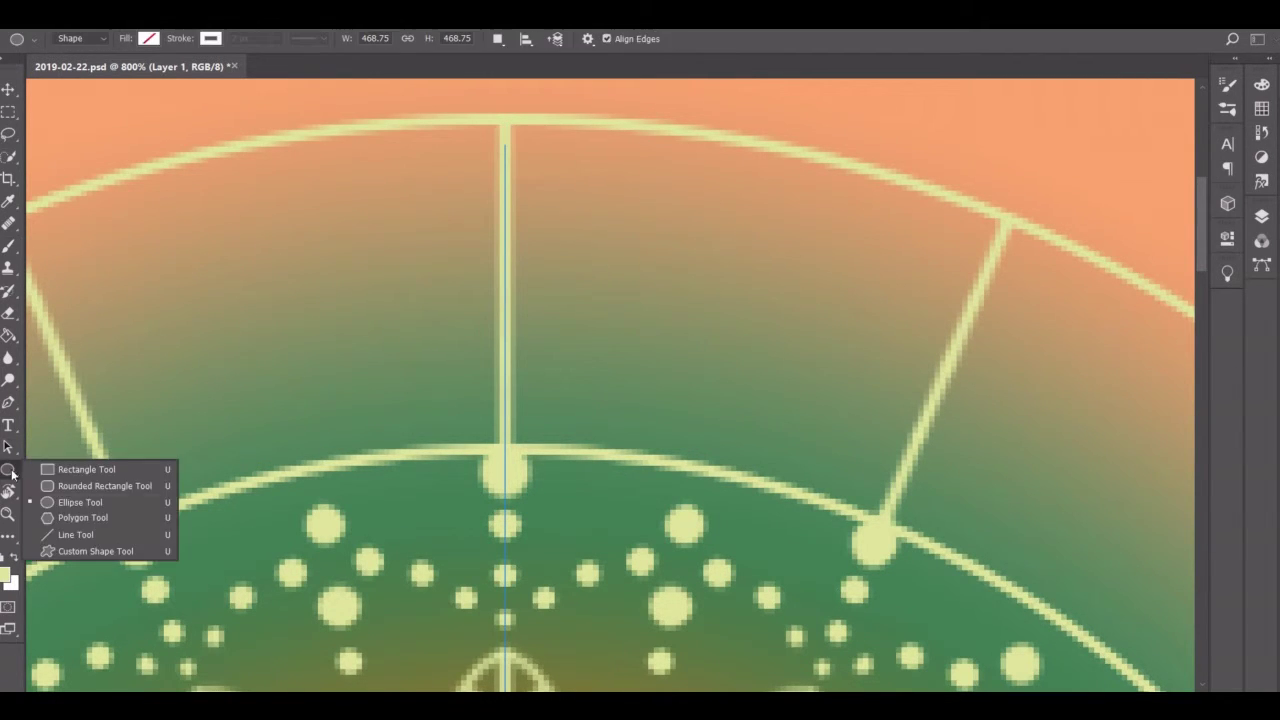
{"action": "left_click", "coordinate": [115, 534]}
{"action": "left_click_drag", "start_coordinate": [505, 125], "coordinate": [884, 522]}
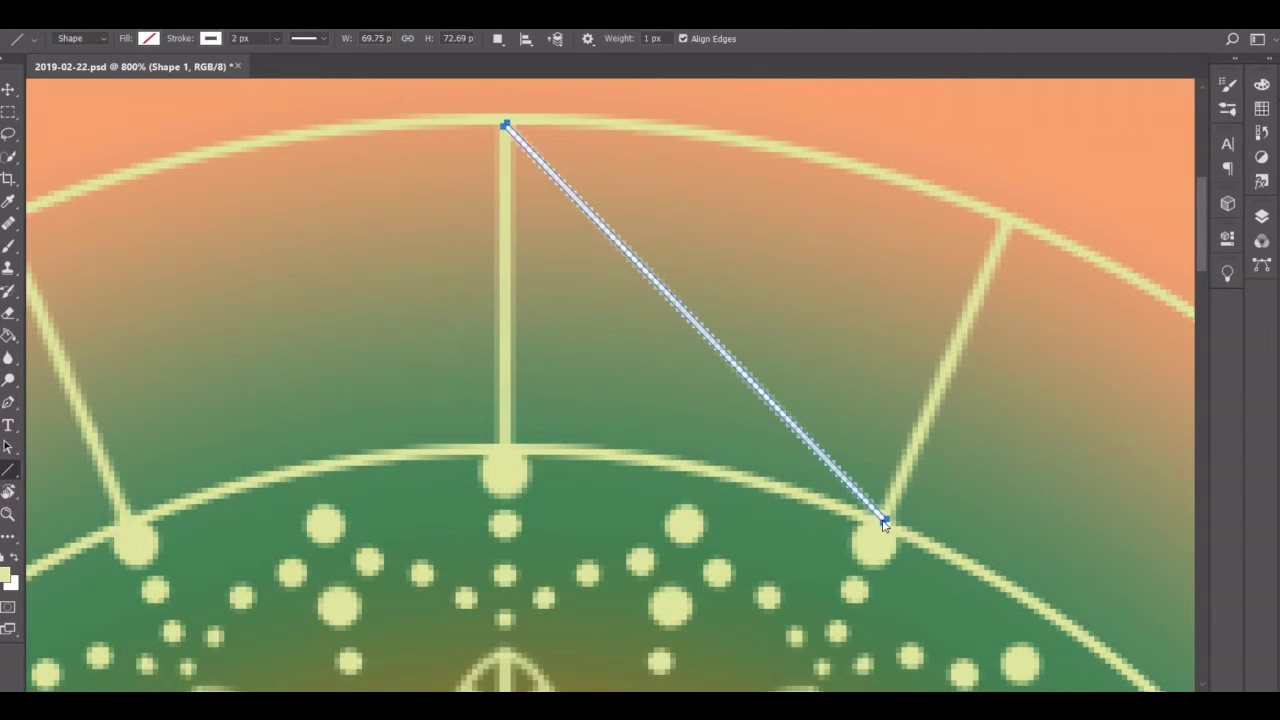
{"action": "left_click_drag", "start_coordinate": [997, 232], "coordinate": [1003, 226]}
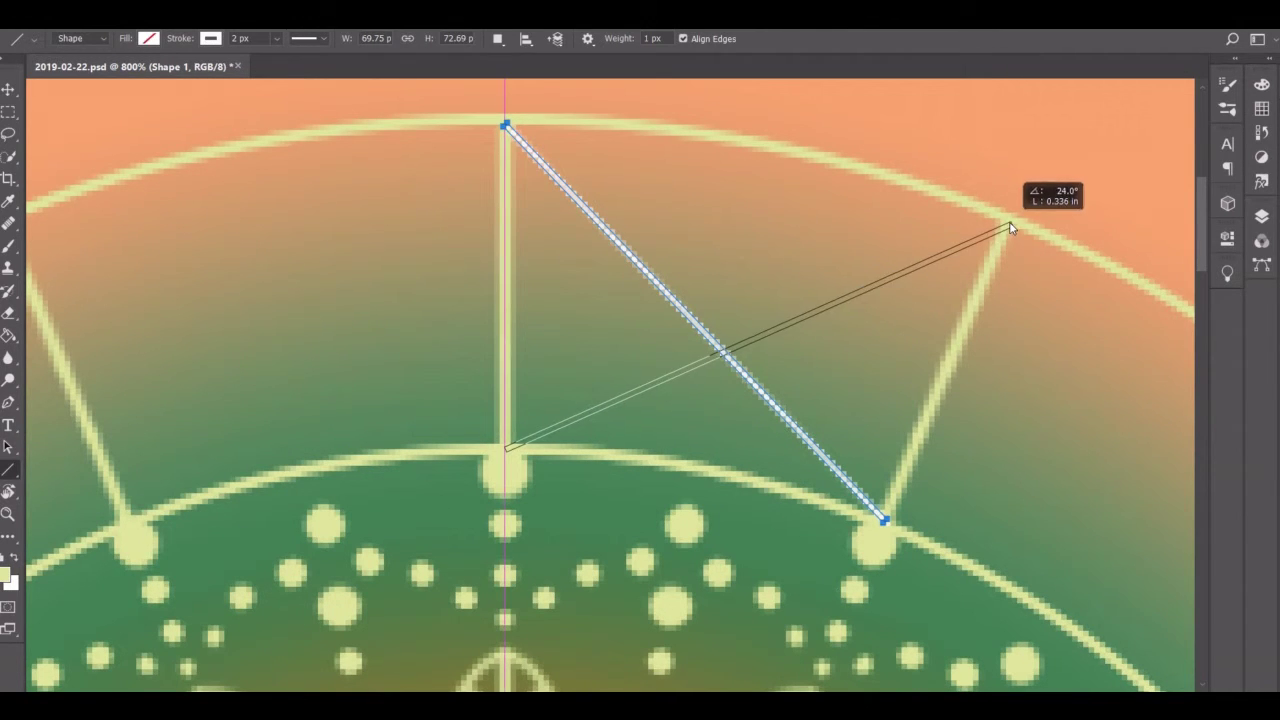
{"action": "key", "text": "F7"}
Hide the paths list, switch back to the Brush and paint a mirrored diagonal from the apex
{"action": "left_click", "coordinate": [1212, 208]}
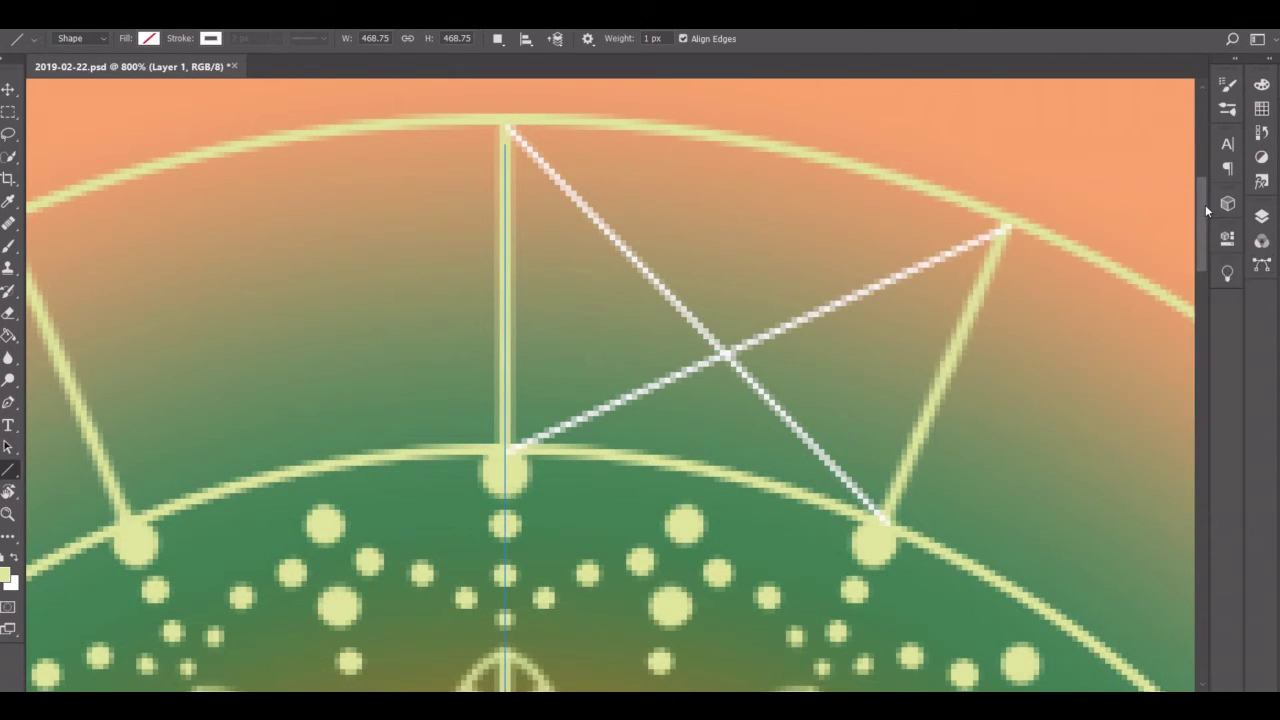
{"action": "key", "text": "b"}
{"action": "left_click_drag", "start_coordinate": [505, 127], "coordinate": [583, 212]}
Brush mirrored diagonals from the apex along the guide lines down to the crossings
{"action": "key", "text": "ctrl+z"}
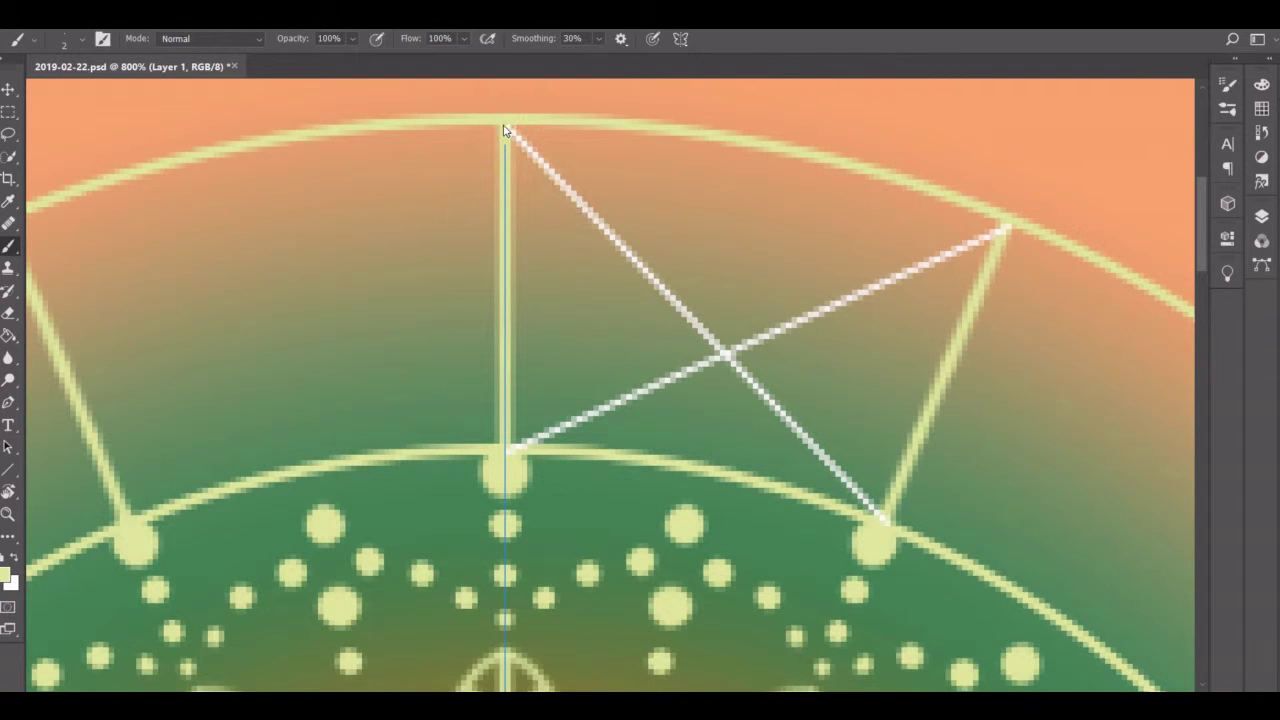
{"action": "left_click_drag", "start_coordinate": [505, 127], "coordinate": [866, 502]}
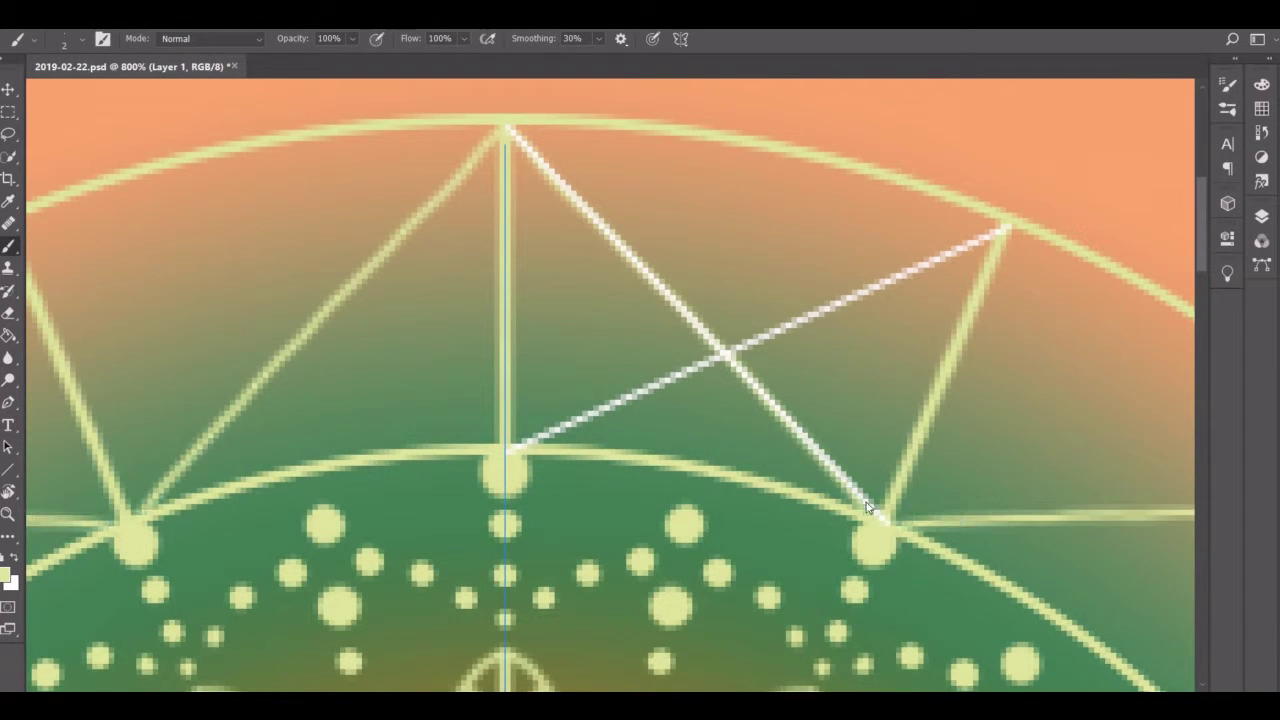
{"action": "left_click_drag", "start_coordinate": [1005, 232], "coordinate": [1165, 688]}
{"action": "key", "text": "ctrl+z"}
{"action": "left_click_drag", "start_coordinate": [1010, 230], "coordinate": [1040, 335]}
{"action": "key", "text": "ctrl+z"}
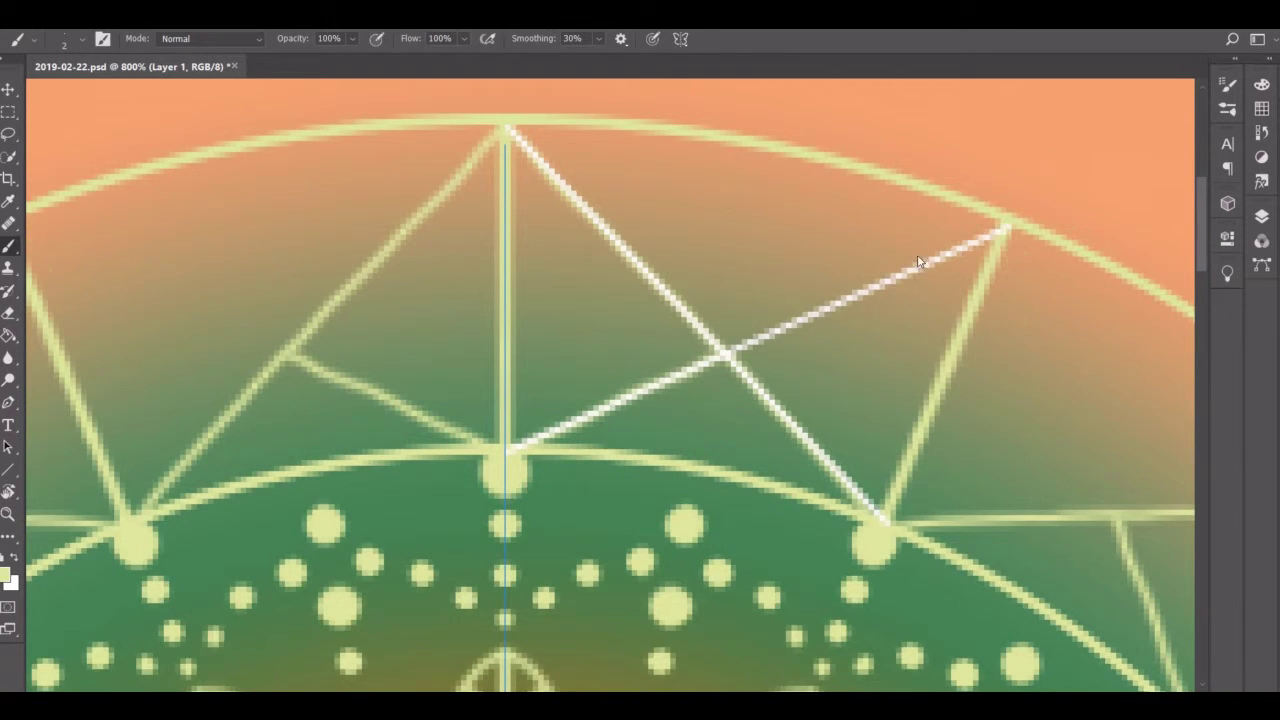
{"action": "left_click_drag", "start_coordinate": [1008, 232], "coordinate": [1115, 520]}
{"action": "left_click", "coordinate": [1261, 216]}
Delete the Shape 1 guide layer and reselect the painted layer
{"action": "left_click", "coordinate": [1102, 320]}
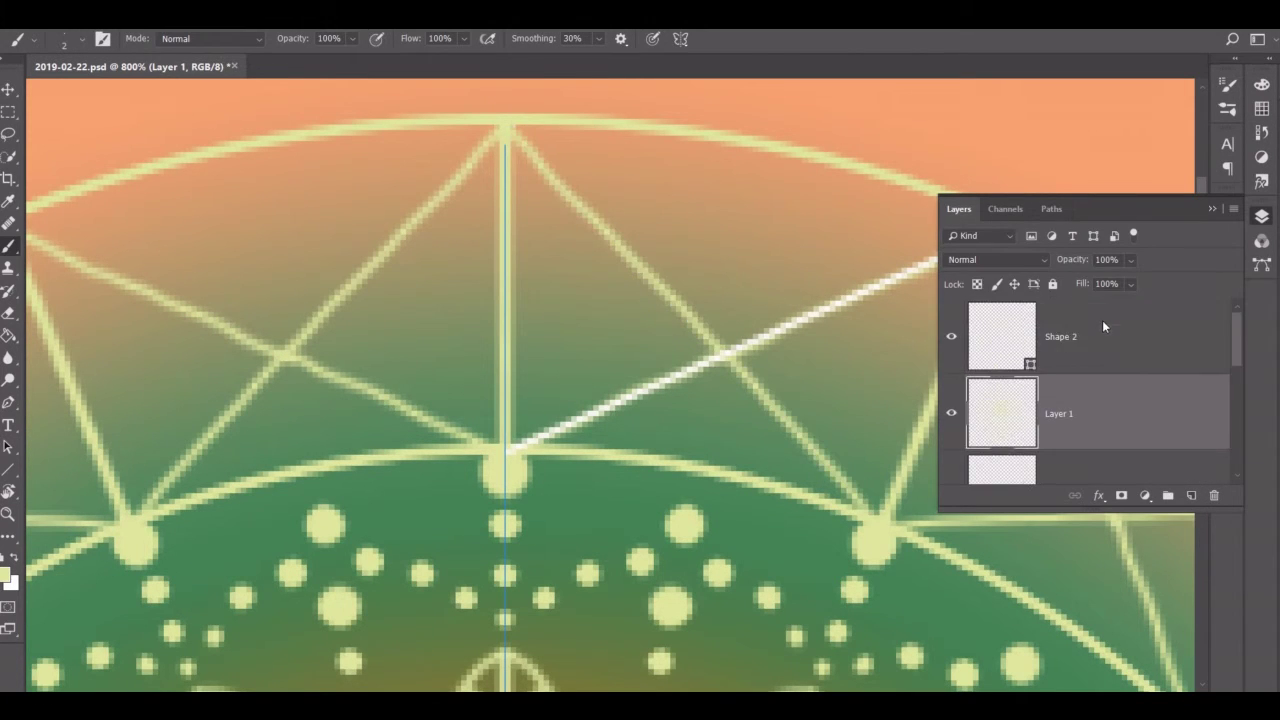
{"action": "key", "text": "Delete"}
{"action": "left_click", "coordinate": [1051, 208]}
{"action": "left_click", "coordinate": [1212, 208]}
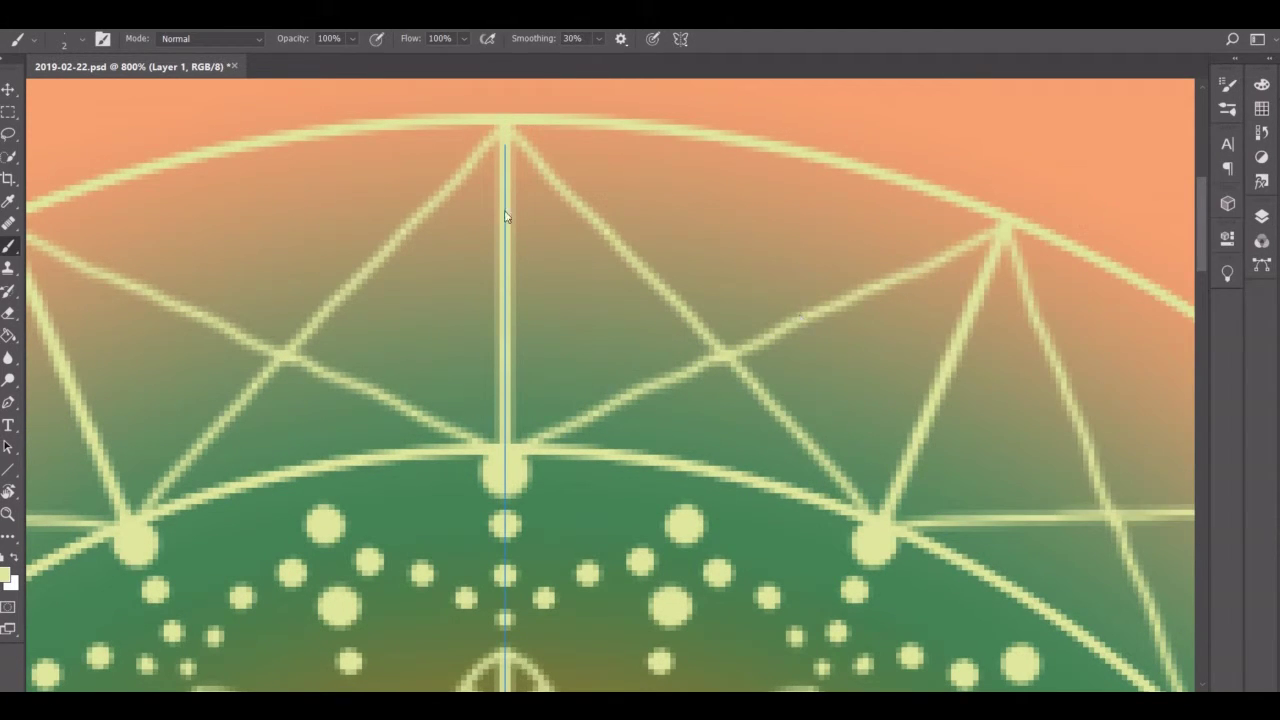
Paint a fan of mirrored lines converging on the crossing point
{"action": "left_click_drag", "start_coordinate": [598, 129], "coordinate": [726, 343]}
{"action": "key", "text": "ctrl+z"}
{"action": "left_click_drag", "start_coordinate": [610, 131], "coordinate": [730, 350]}
{"action": "left_click_drag", "start_coordinate": [924, 194], "coordinate": [728, 345]}
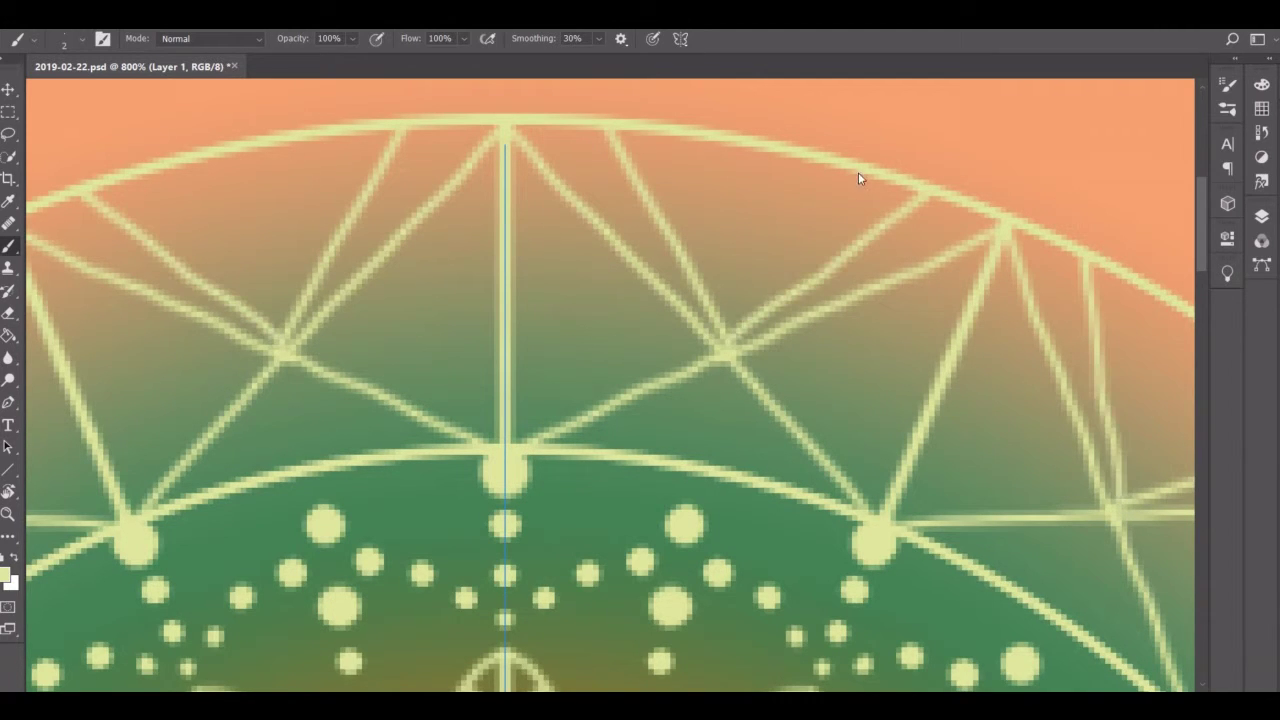
{"action": "left_click_drag", "start_coordinate": [858, 172], "coordinate": [728, 345]}
{"action": "left_click_drag", "start_coordinate": [681, 136], "coordinate": [728, 345]}
{"action": "left_click_drag", "start_coordinate": [740, 148], "coordinate": [740, 322]}
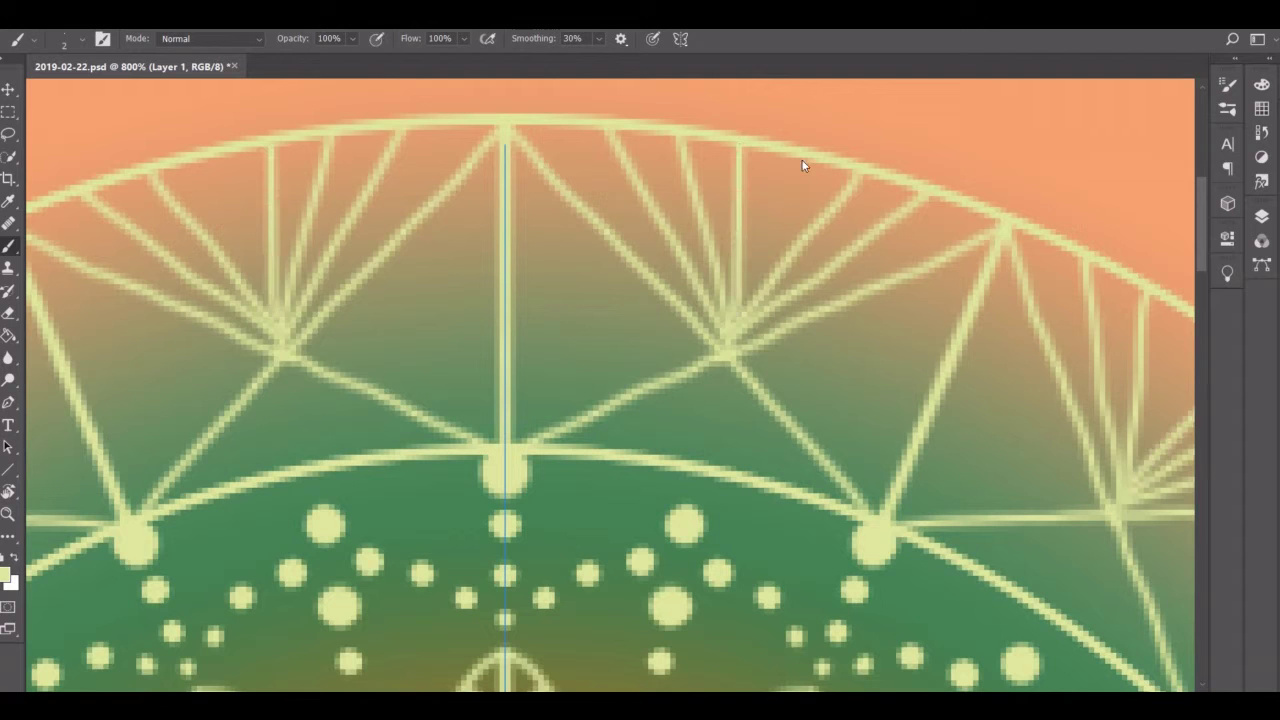
{"action": "mouse_move", "coordinate": [803, 163]}
{"action": "left_mouse_down"}
{"action": "mouse_move", "coordinate": [731, 323]}
{"action": "mouse_move", "coordinate": [776, 474]}
{"action": "left_mouse_up"}
{"action": "mouse_move", "coordinate": [722, 362]}
{"action": "left_mouse_down"}
{"action": "mouse_move", "coordinate": [627, 447]}
{"action": "mouse_move", "coordinate": [737, 469]}
{"action": "left_mouse_up"}
{"action": "key", "text": "ctrl+z"}
{"action": "mouse_move", "coordinate": [722, 379]}
{"action": "left_mouse_down"}
{"action": "mouse_move", "coordinate": [737, 469]}
{"action": "mouse_move", "coordinate": [678, 458]}
{"action": "left_mouse_up"}
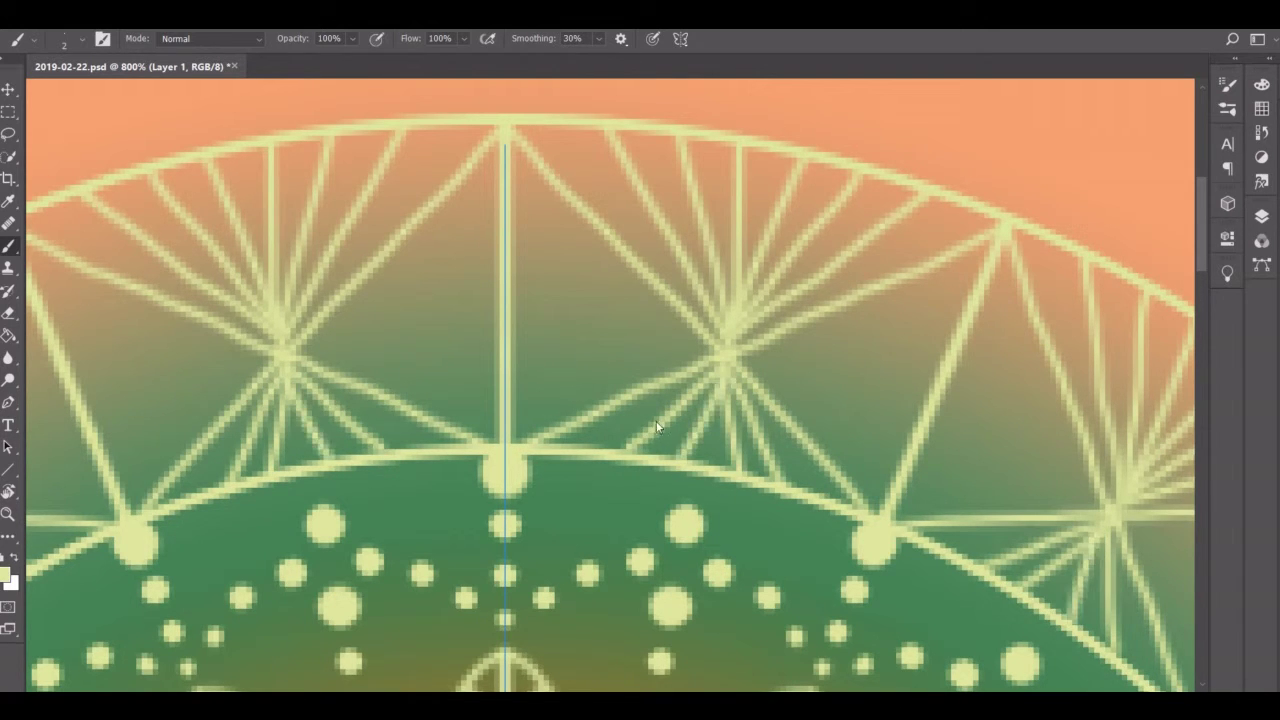
Add lines connecting the centre spoke to the crossing, toward the lower arc
{"action": "left_click_drag", "start_coordinate": [690, 316], "coordinate": [664, 378]}
{"action": "left_click_drag", "start_coordinate": [658, 280], "coordinate": [618, 396]}
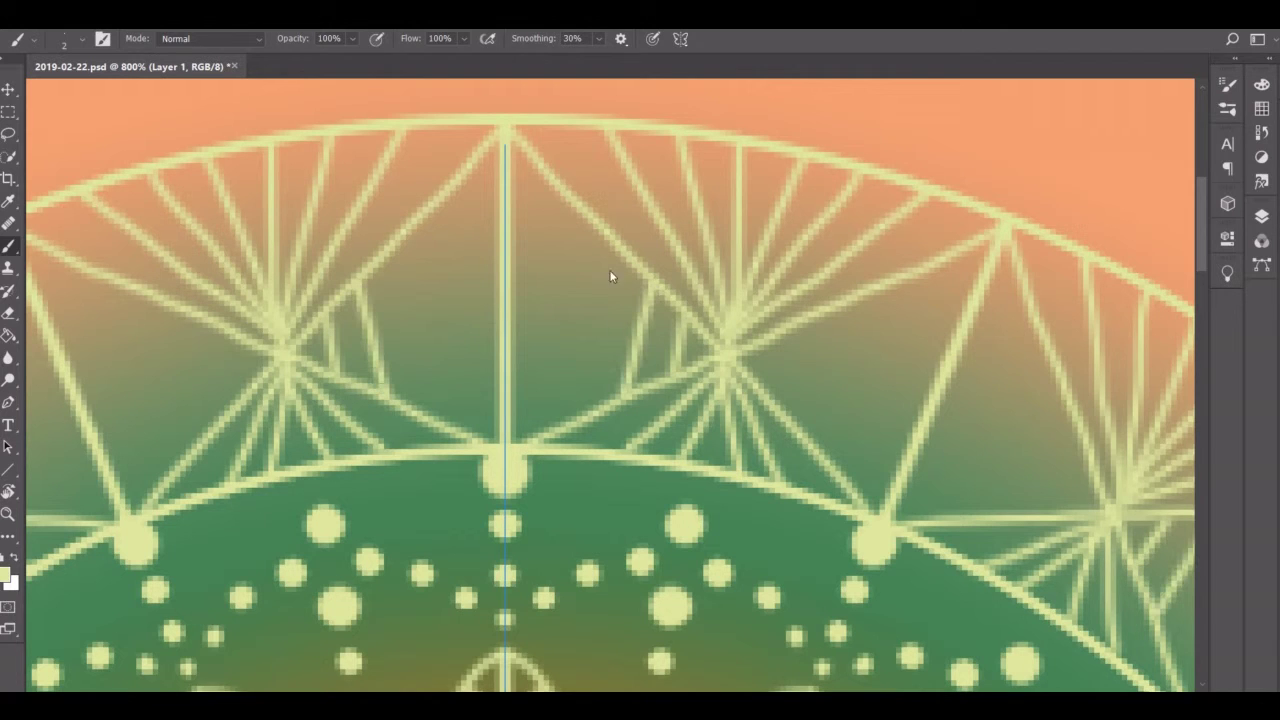
{"action": "left_click_drag", "start_coordinate": [612, 240], "coordinate": [572, 432]}
{"action": "left_click_drag", "start_coordinate": [580, 205], "coordinate": [555, 390]}
{"action": "key", "text": "ctrl+z"}
{"action": "key", "text": "ctrl+z"}
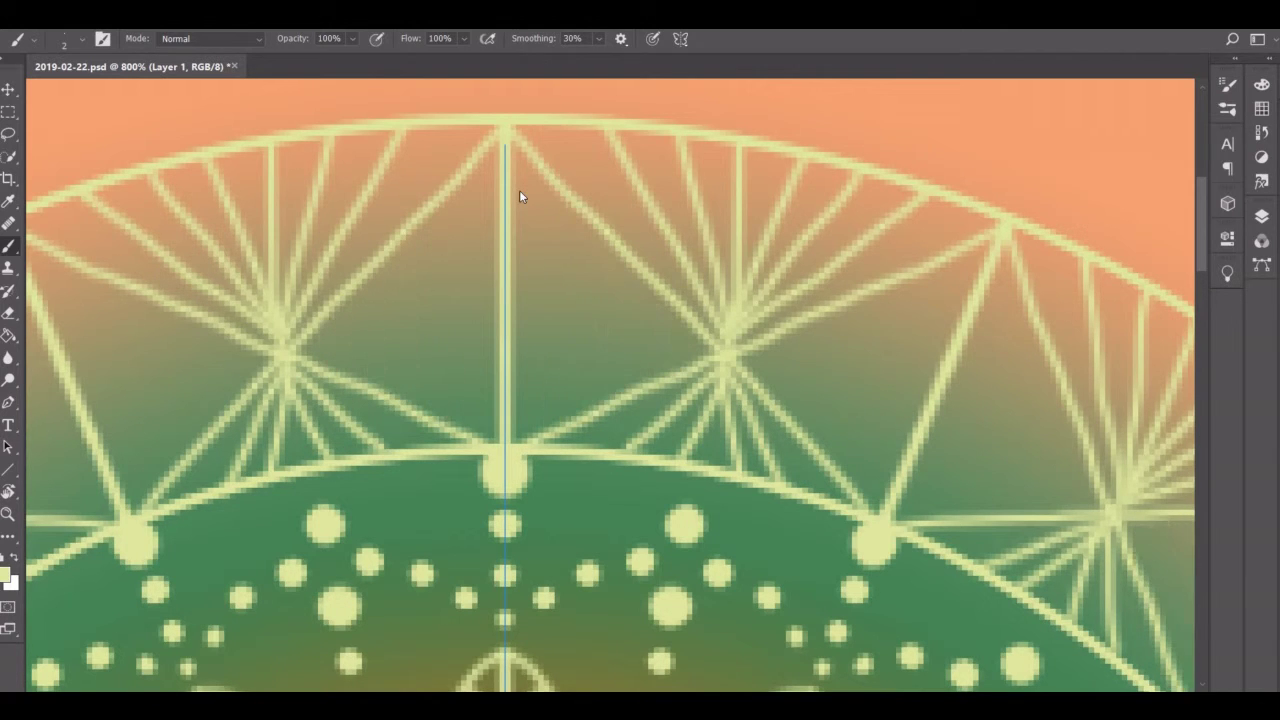
{"action": "left_click", "coordinate": [520, 217], "text": "shift"}
{"action": "left_click_drag", "start_coordinate": [510, 282], "coordinate": [708, 360]}
{"action": "left_click_drag", "start_coordinate": [510, 350], "coordinate": [709, 363]}
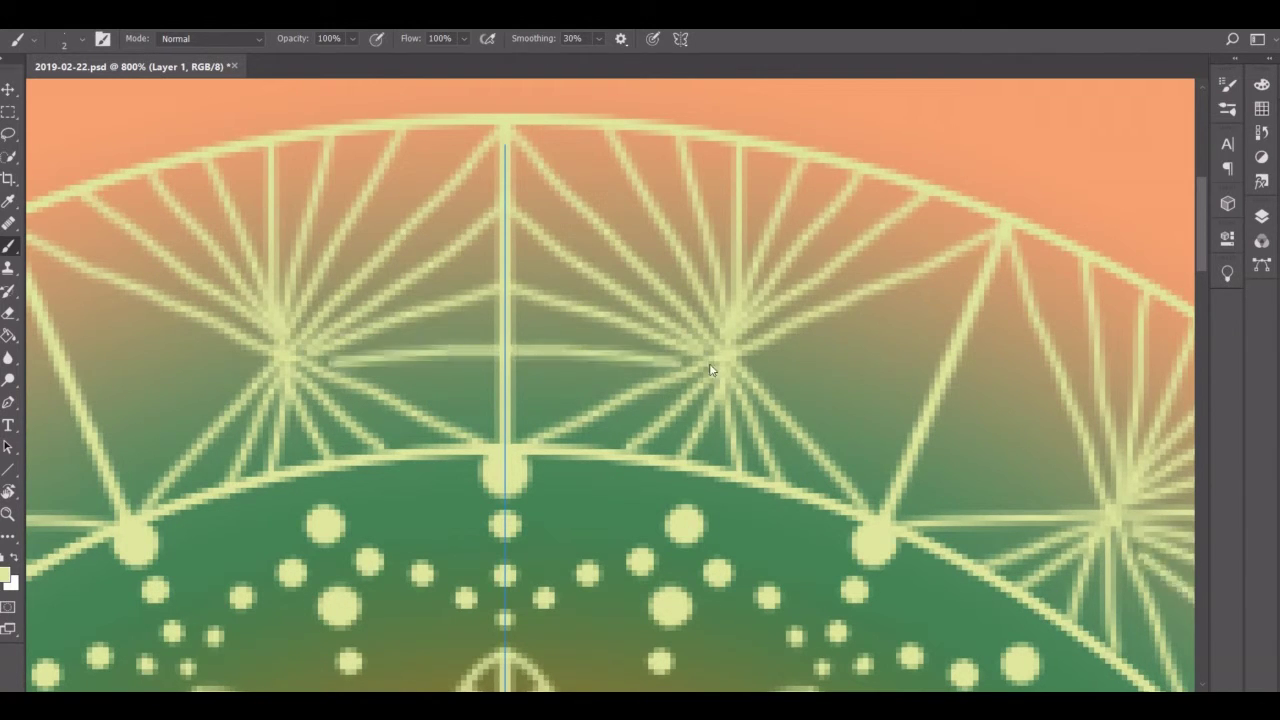
{"action": "left_click_drag", "start_coordinate": [555, 398], "coordinate": [662, 375]}
{"action": "key", "text": "ctrl+z"}
Add more mirrored lines radiating from the crossings, including the right crossing
{"action": "left_click_drag", "start_coordinate": [344, 368], "coordinate": [457, 391]}
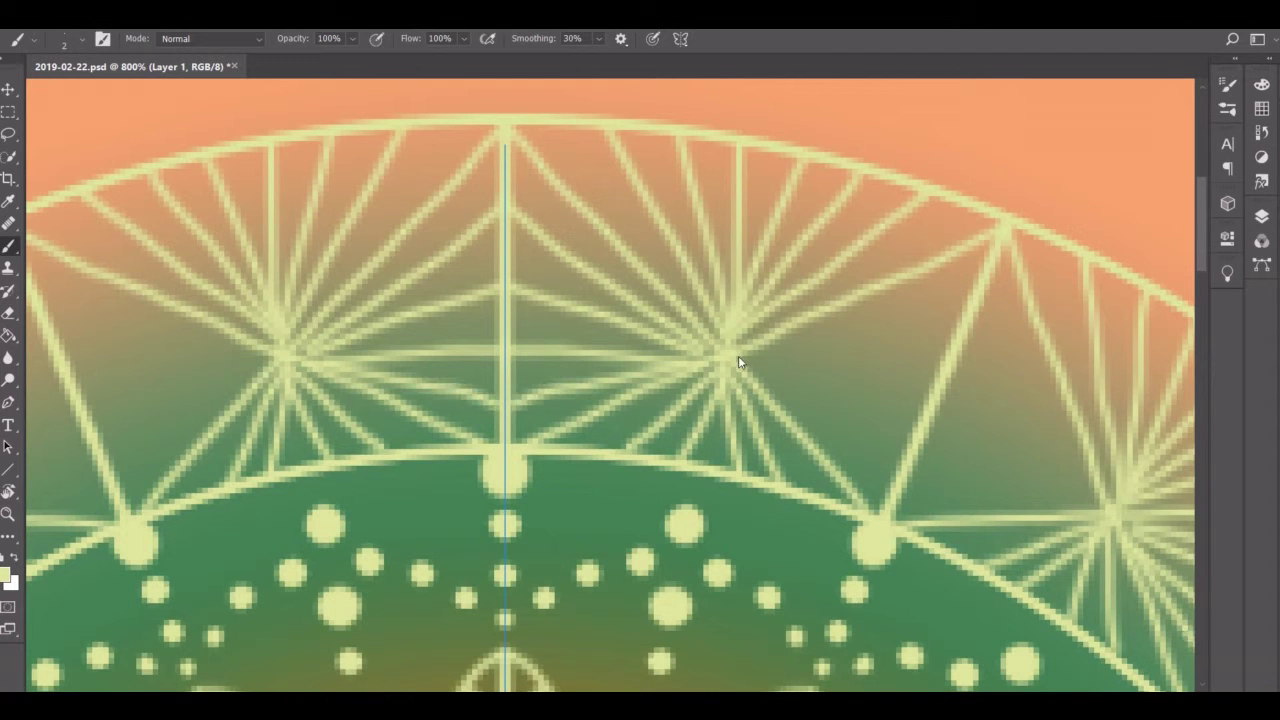
{"action": "left_click_drag", "start_coordinate": [734, 357], "coordinate": [849, 414]}
{"action": "left_click_drag", "start_coordinate": [1080, 494], "coordinate": [938, 402]}
{"action": "left_click_drag", "start_coordinate": [920, 343], "coordinate": [760, 360]}
{"action": "key", "text": "ctrl+z"}
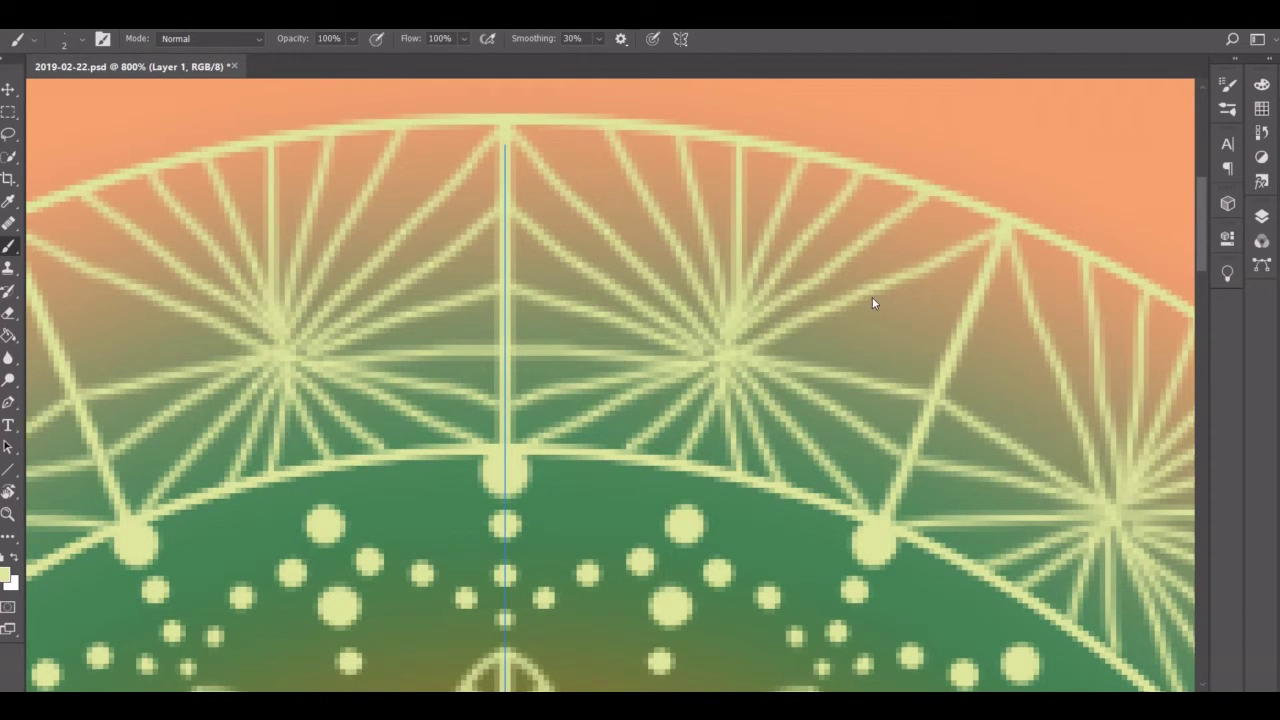
{"action": "mouse_move", "coordinate": [972, 311]}
{"action": "left_mouse_down"}
{"action": "mouse_move", "coordinate": [1062, 460]}
{"action": "mouse_move", "coordinate": [948, 372]}
{"action": "left_mouse_up"}
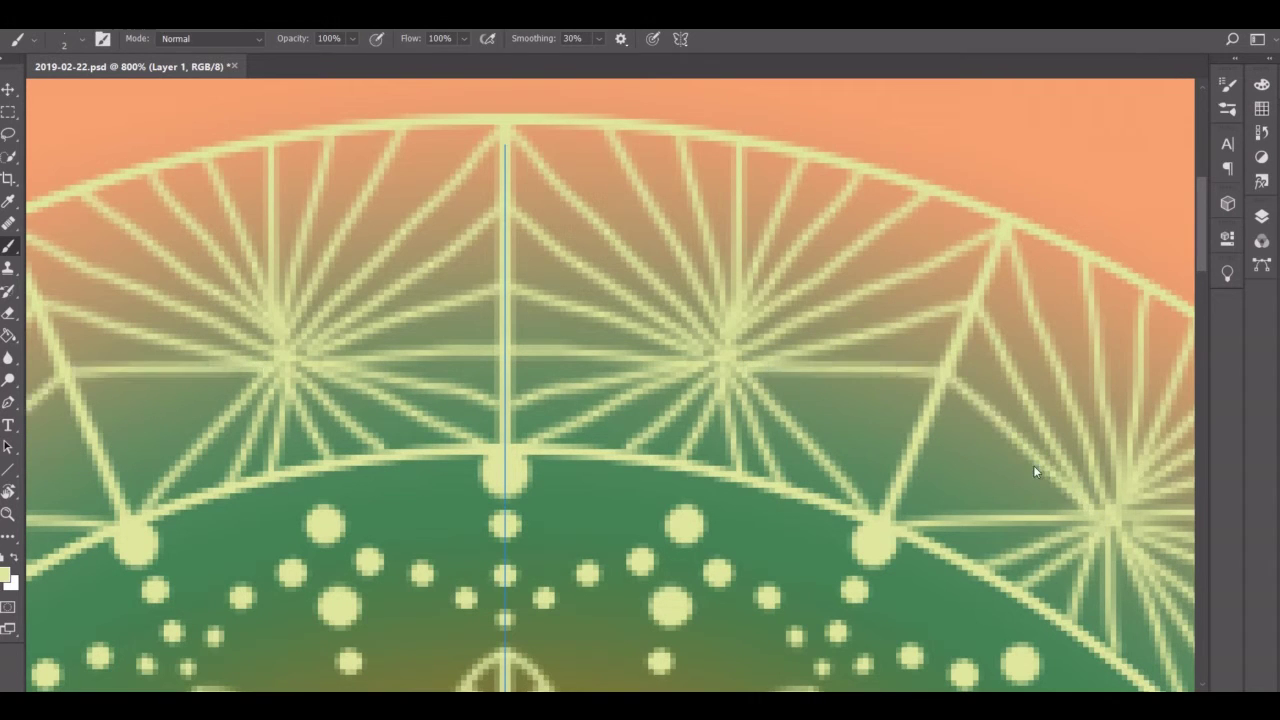
{"action": "left_click_drag", "start_coordinate": [1033, 465], "coordinate": [922, 430]}
{"action": "left_click_drag", "start_coordinate": [1086, 518], "coordinate": [940, 494]}
Line the outside of the outer circle with small mirrored dots and fit the whole mandala in view
{"action": "scroll", "coordinate": [664, 375], "scroll_direction": "up", "scroll_amount": 2}
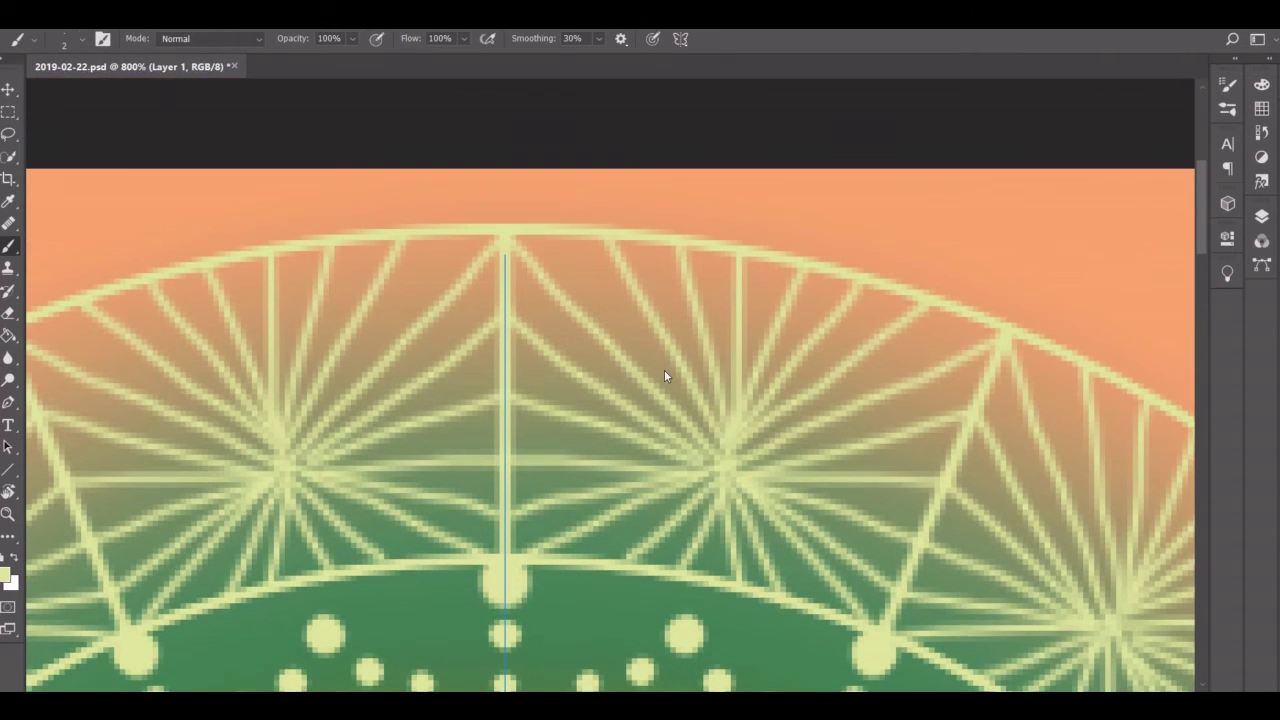
{"action": "left_click", "coordinate": [1016, 306]}
{"action": "left_click", "coordinate": [775, 229]}
{"action": "left_click", "coordinate": [840, 245]}
{"action": "left_click", "coordinate": [898, 262]}
{"action": "left_click", "coordinate": [1077, 330]}
{"action": "left_click", "coordinate": [958, 280]}
{"action": "left_click", "coordinate": [715, 217]}
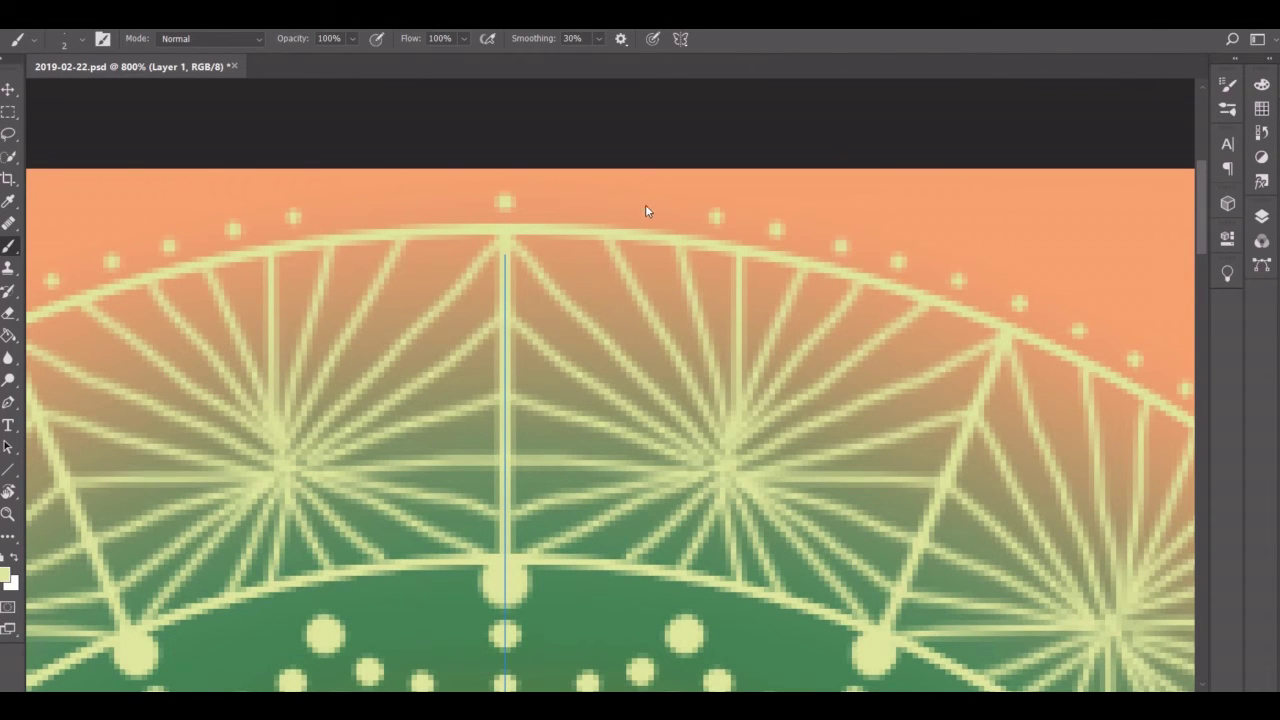
{"action": "left_click", "coordinate": [647, 207]}
{"action": "left_click", "coordinate": [580, 201]}
{"action": "key", "text": "z"}
{"action": "left_click", "coordinate": [458, 40]}
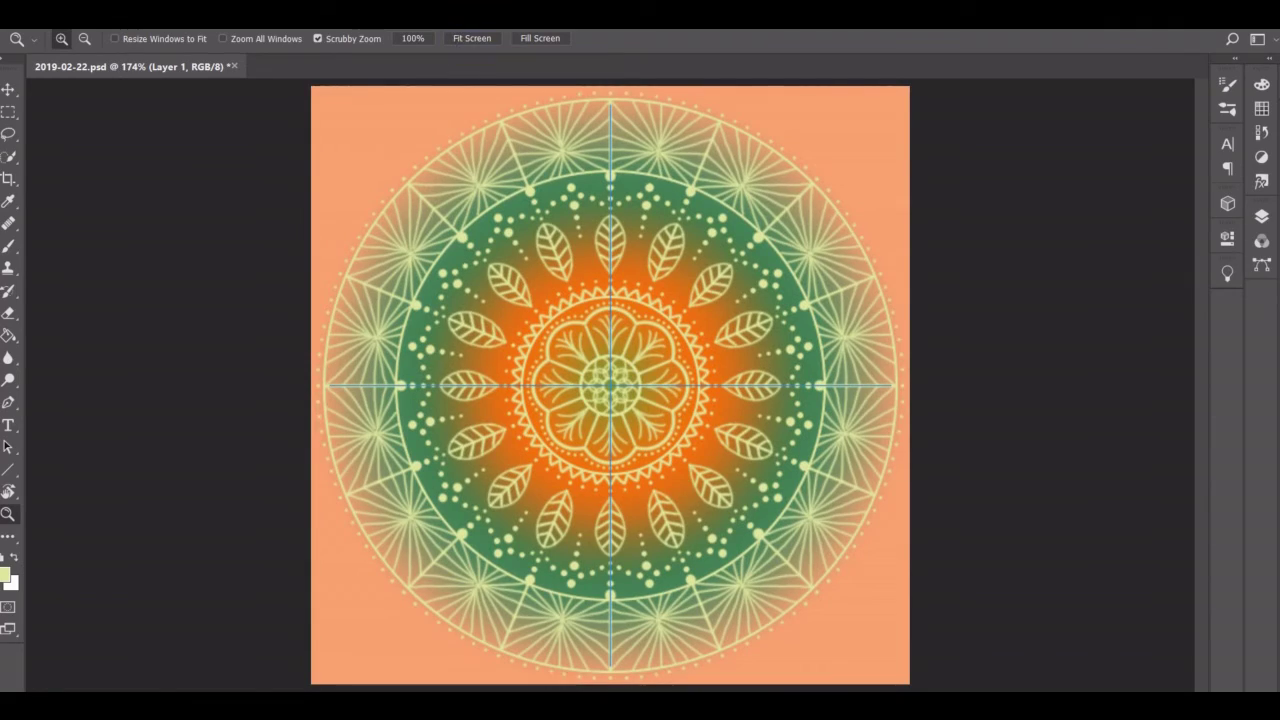